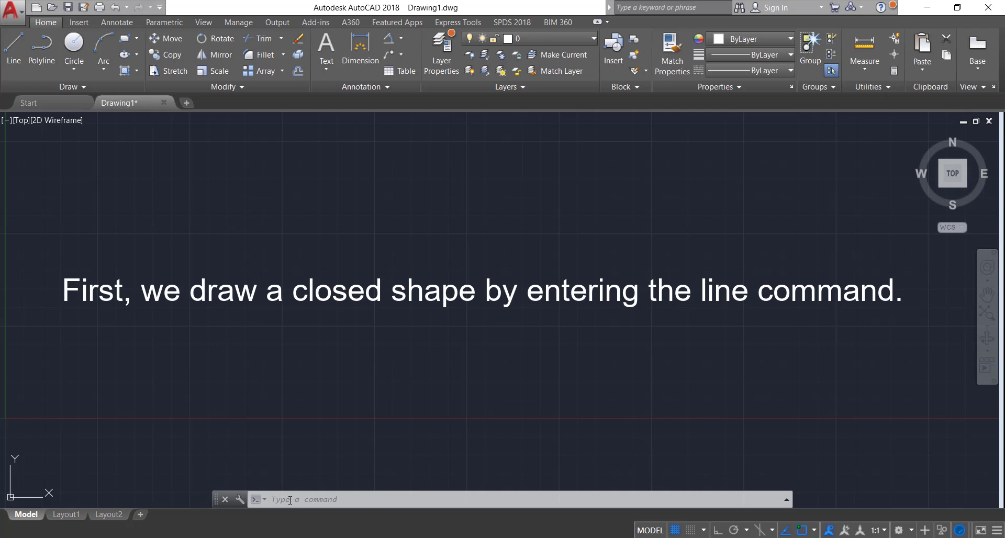
- Draw a closed four-sided shape of separate lines, with a short horizontal upper edge and a wider, slightly sloped base
left_click(290, 500)
type("li")
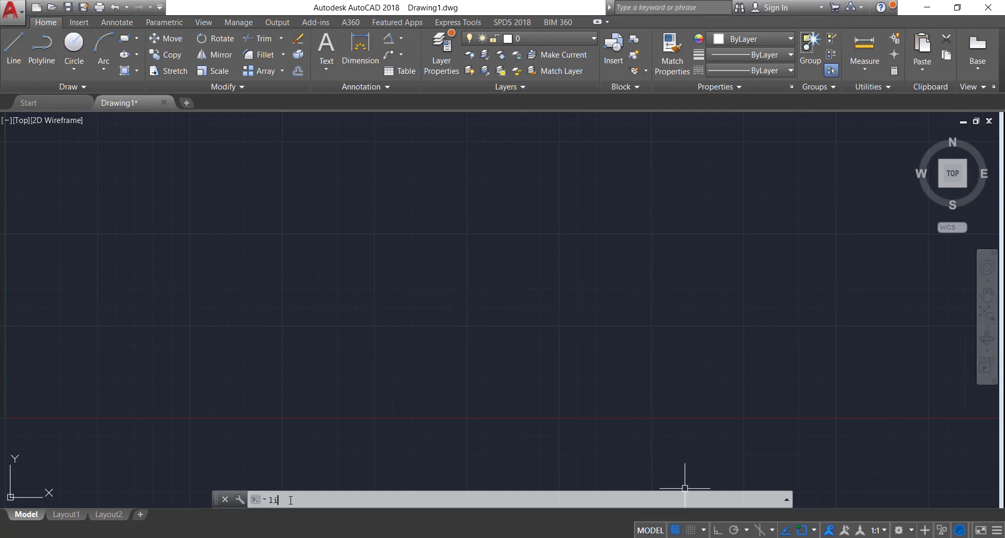
type("ne")
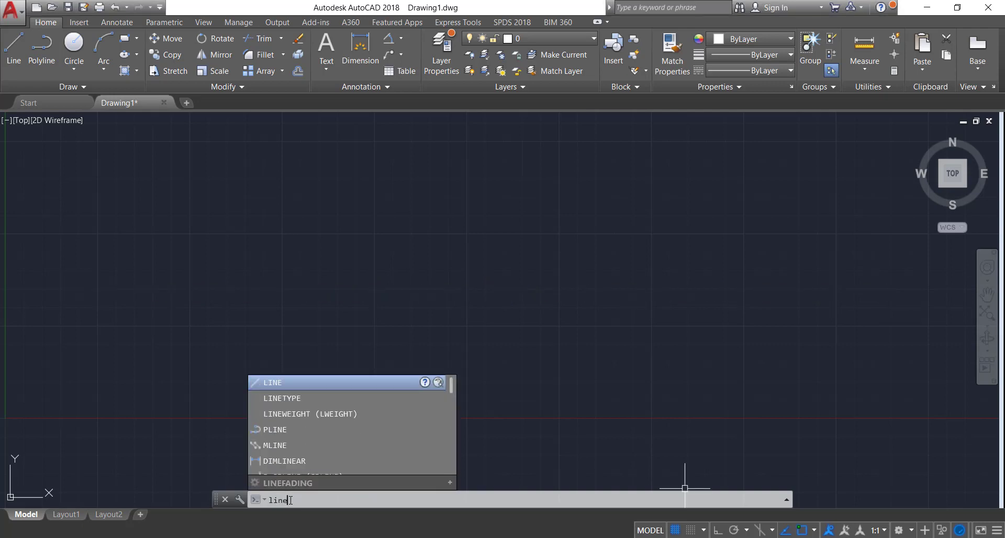
key("Return")
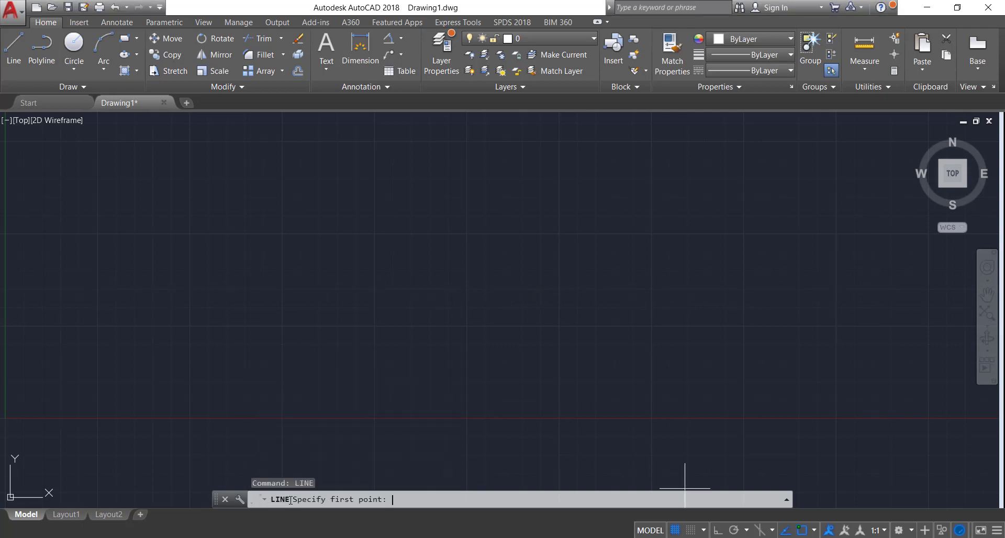
left_click(146, 269)
left_click(196, 174)
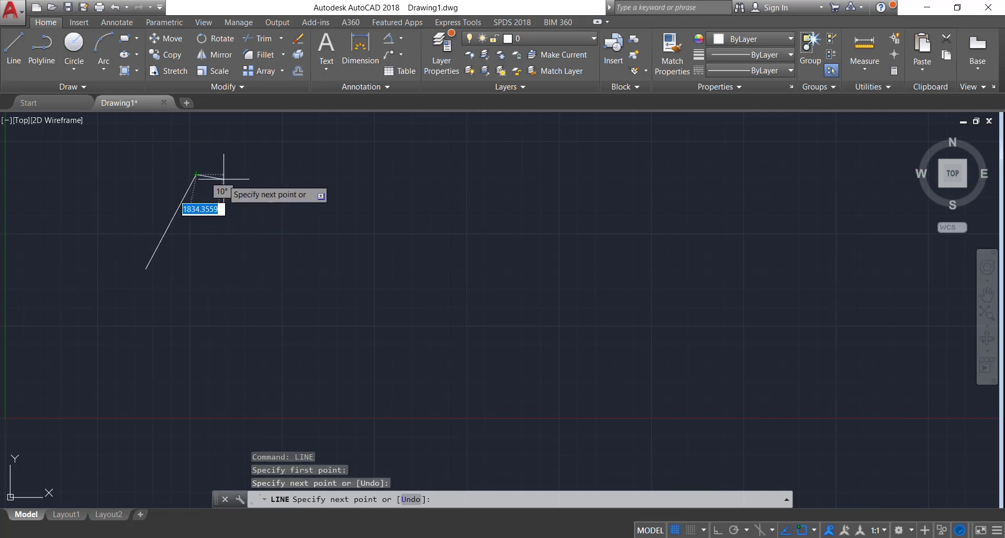
left_click(290, 174)
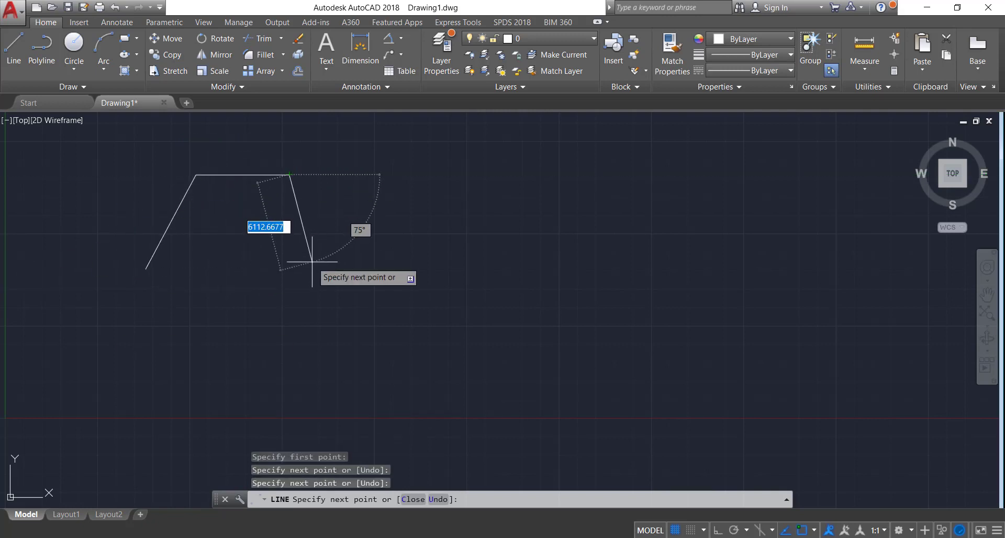
left_click(312, 261)
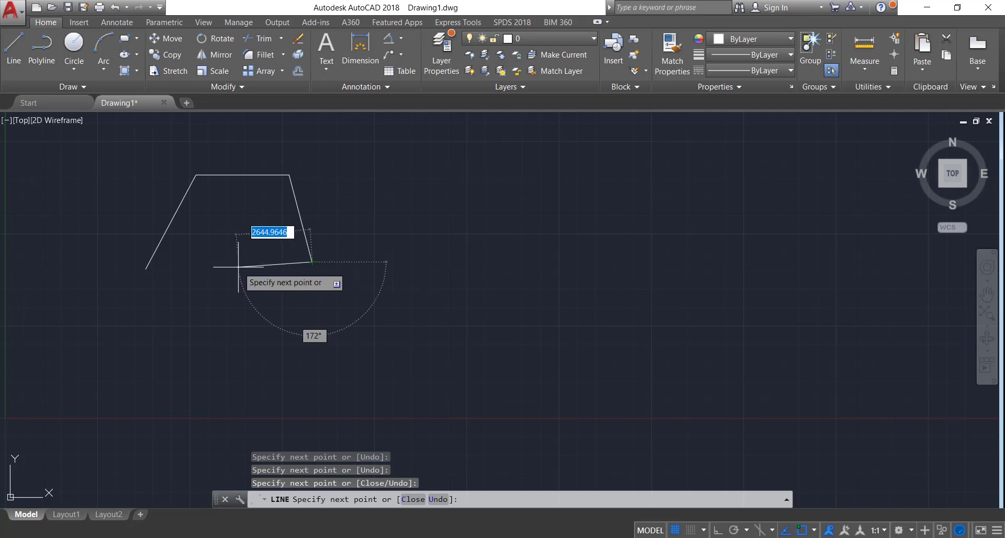
left_click(146, 268)
key("Escape")
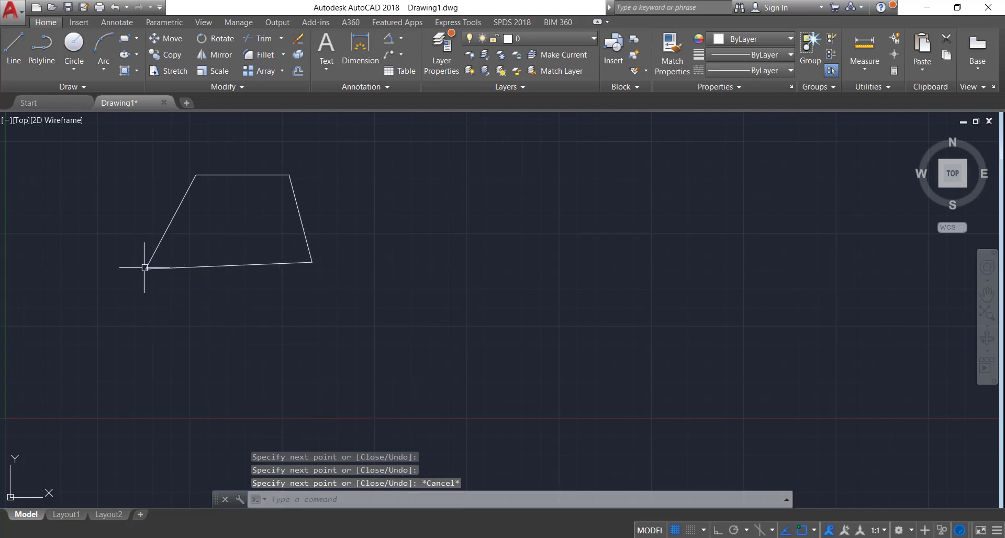
- Join the four separate lines of the closed shape into a single polyline
left_click(273, 264)
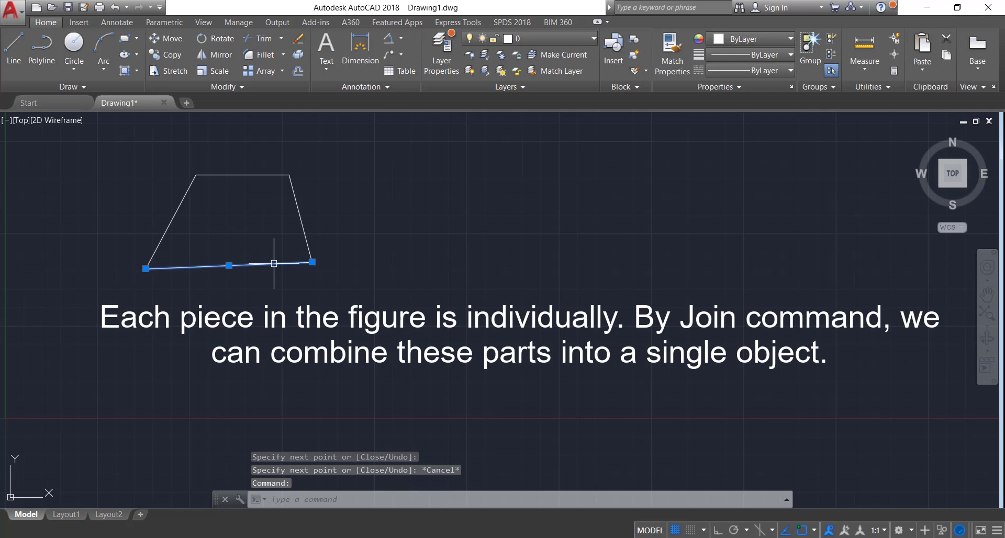
left_click(299, 224)
left_click(260, 175)
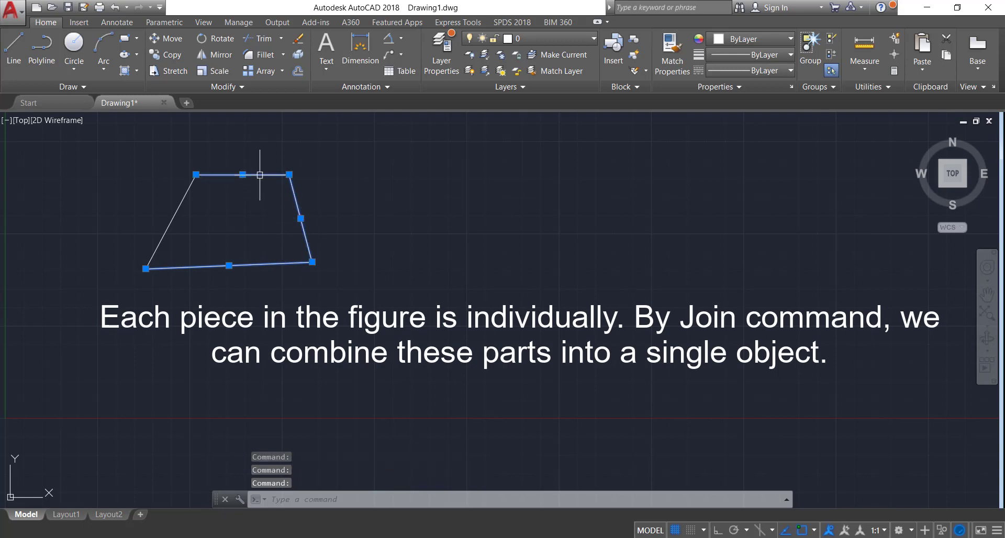
left_click(168, 219)
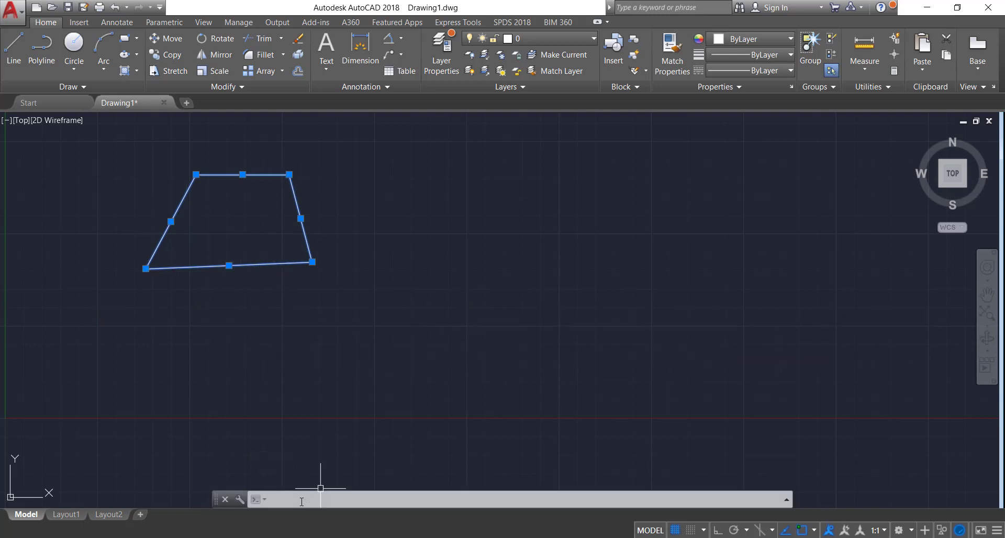
type("in")
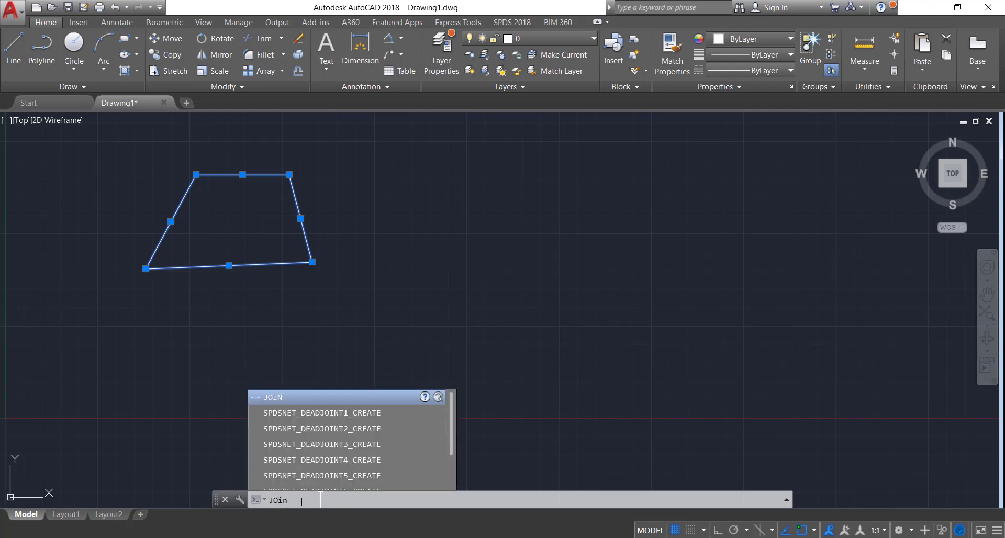
key("Return")
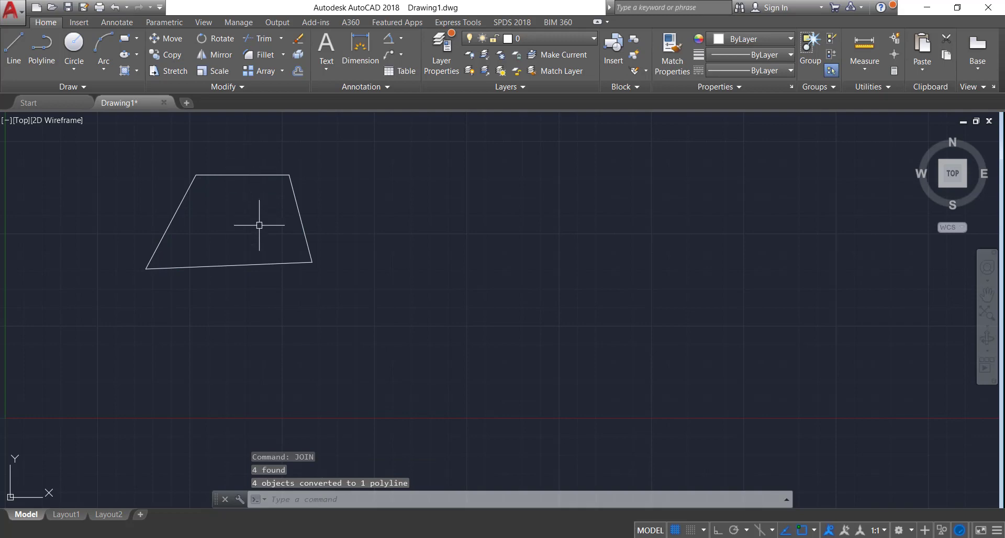
- Explode the joined four-sided polyline back into individual lines
left_click(257, 264)
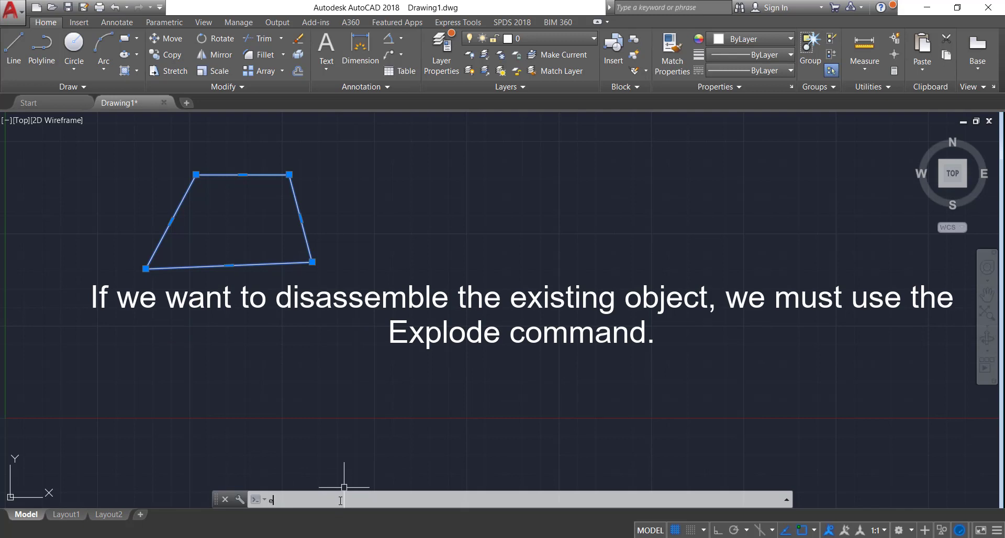
type("xplo")
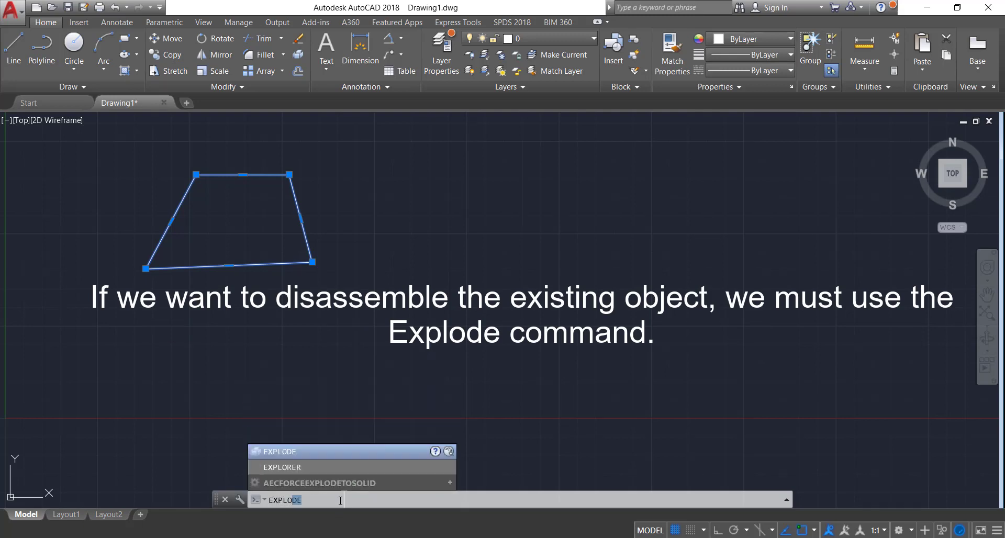
type("de")
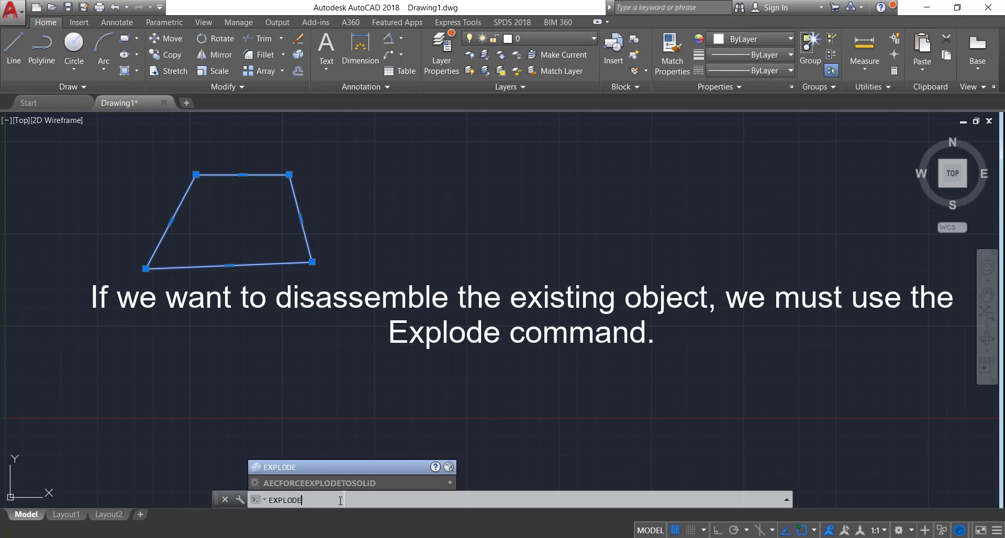
key("Return")
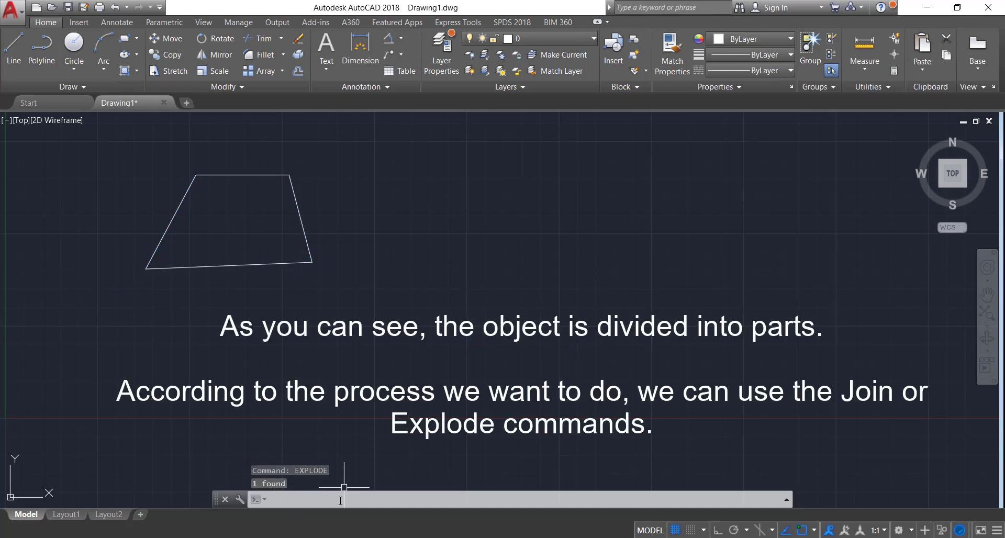
- Select each of the four individual lines of the shape and erase them all
left_click(288, 263)
left_click(300, 223)
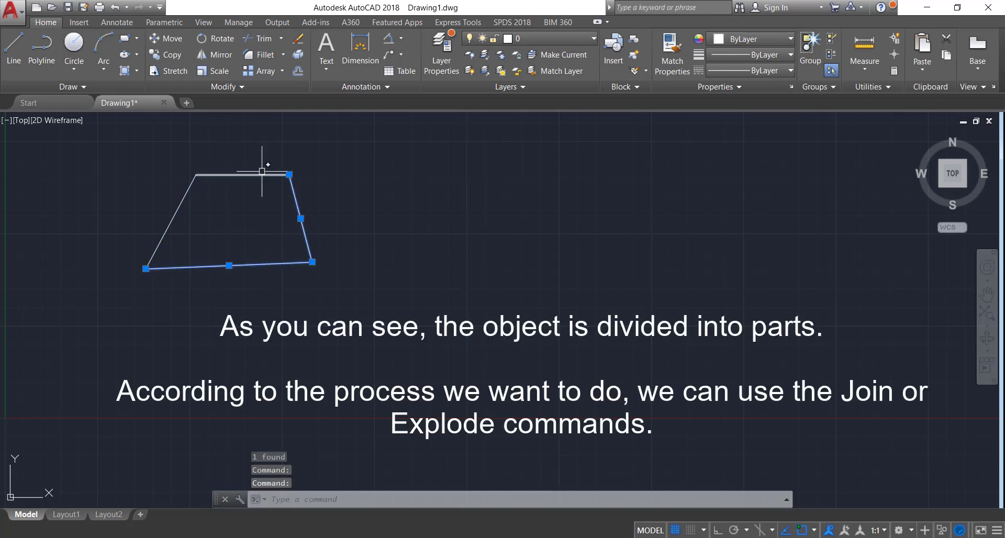
left_click(261, 174)
left_click(178, 210)
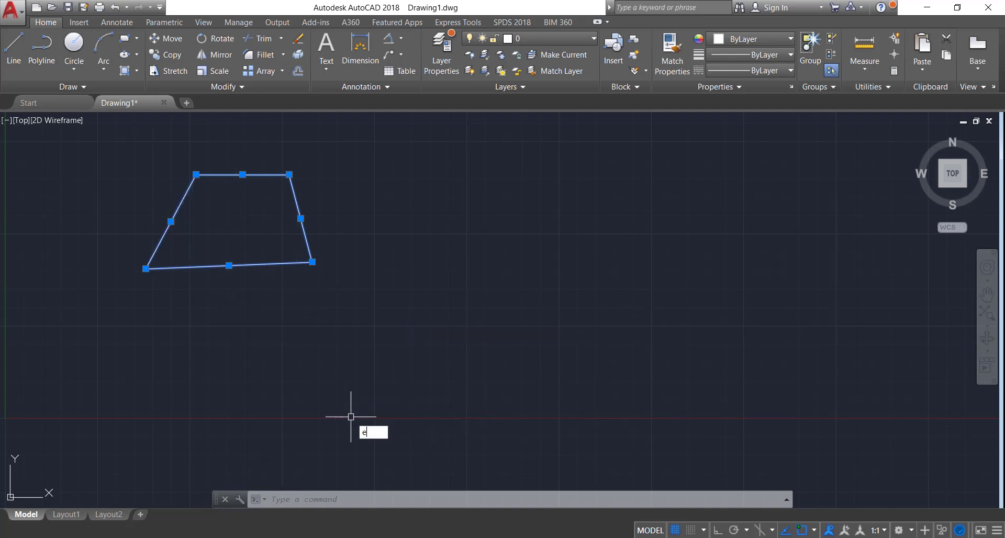
key("Return")
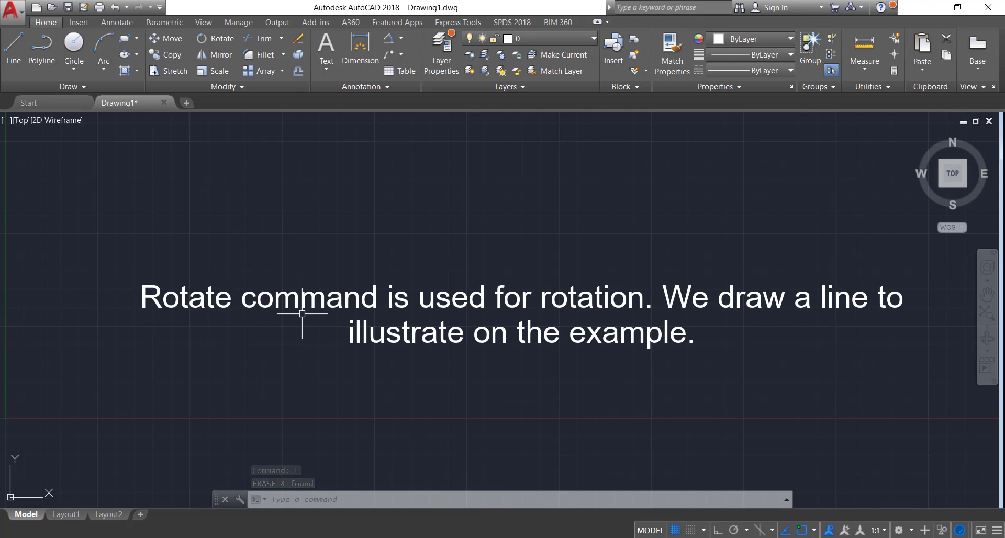
- Draw a single horizontal line in the upper-left area of the empty drawing
type("l")
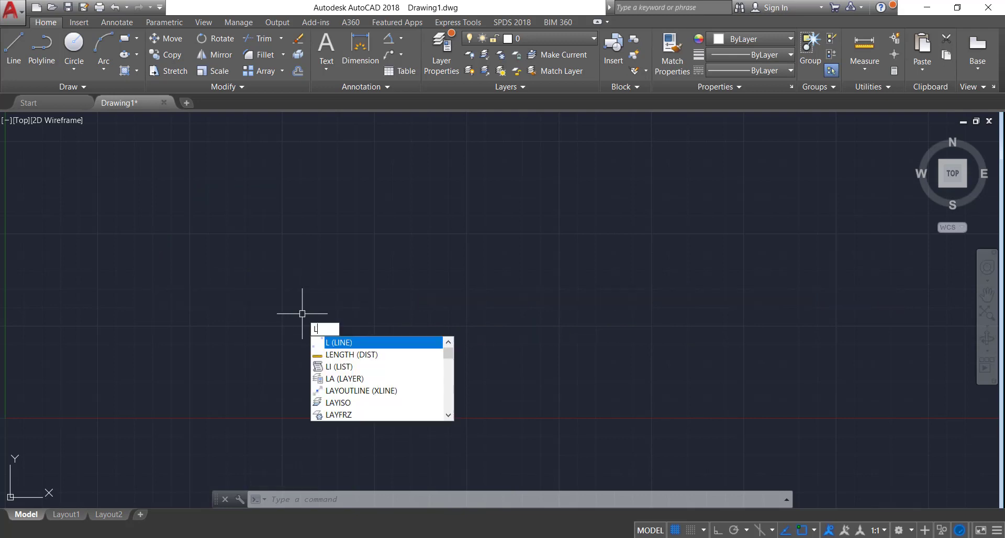
key("Return")
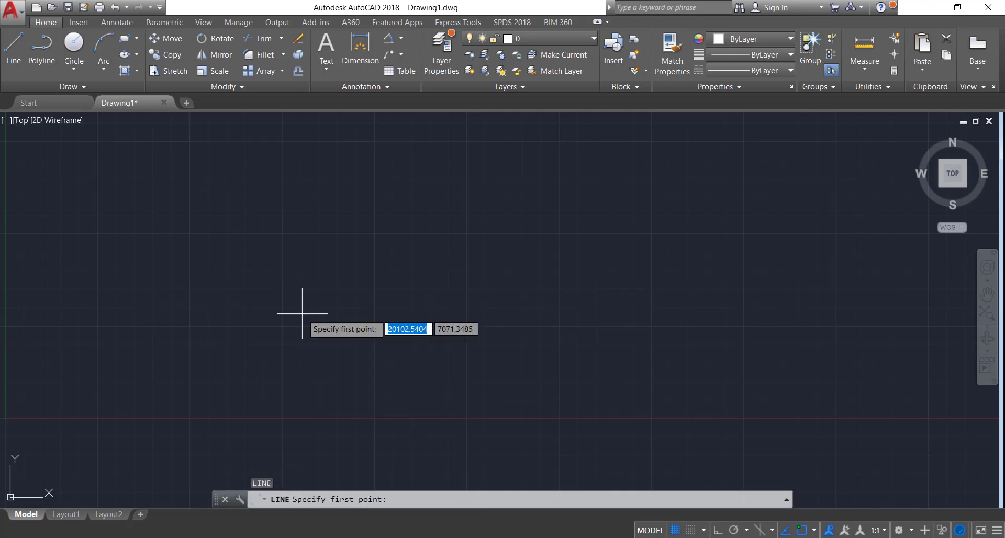
left_click(197, 215)
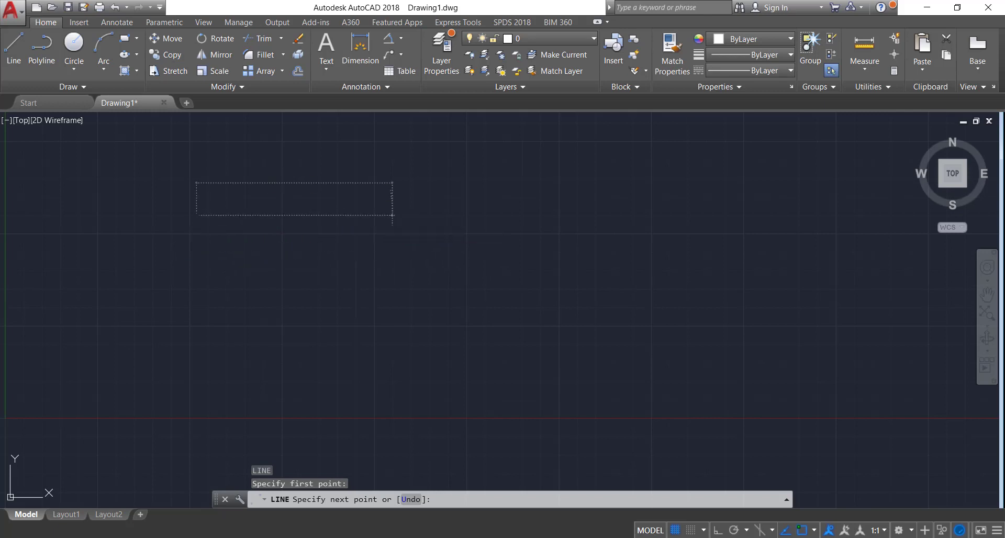
left_click(392, 214)
key("Escape")
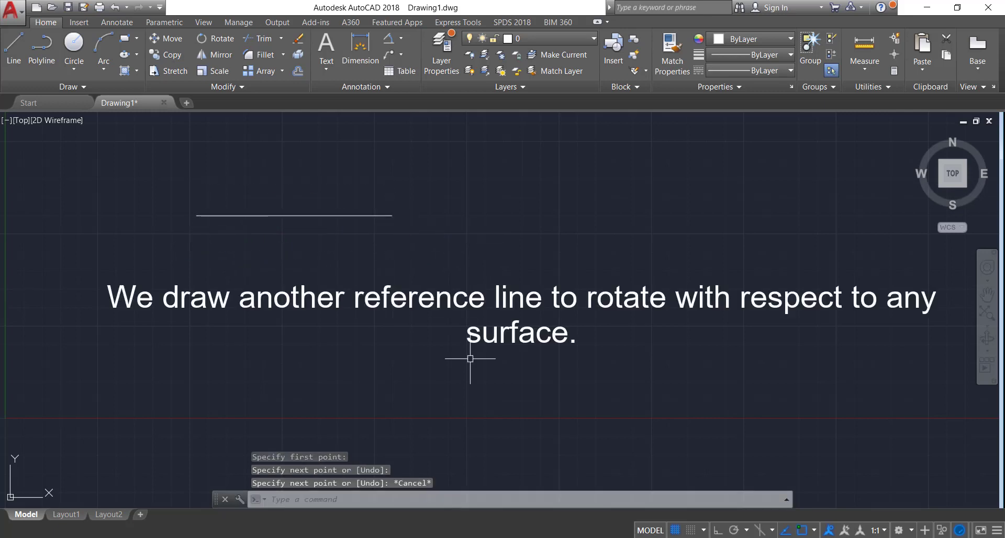
- Draw a diagonal reference line below and to the right of the horizontal line, rising toward the upper right
key("Return")
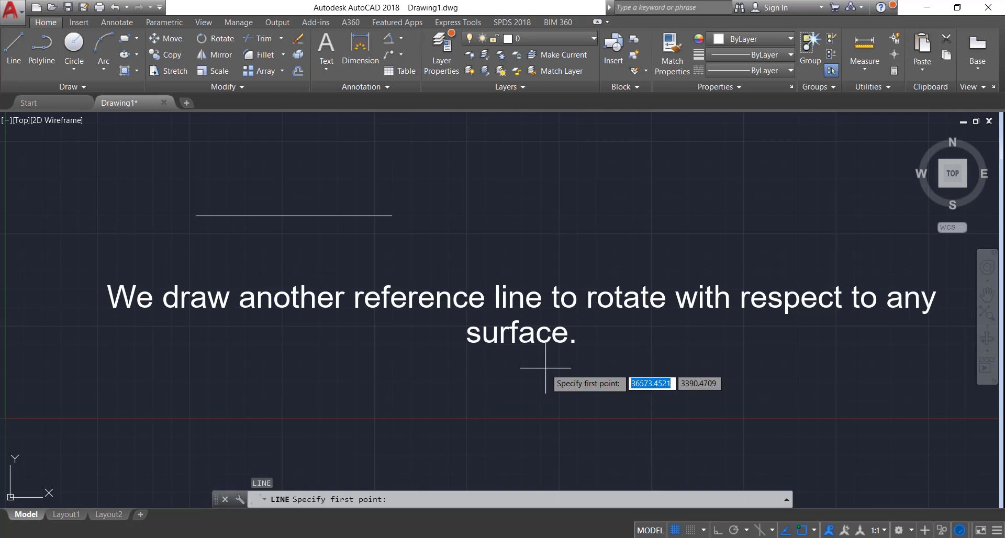
left_click(527, 361)
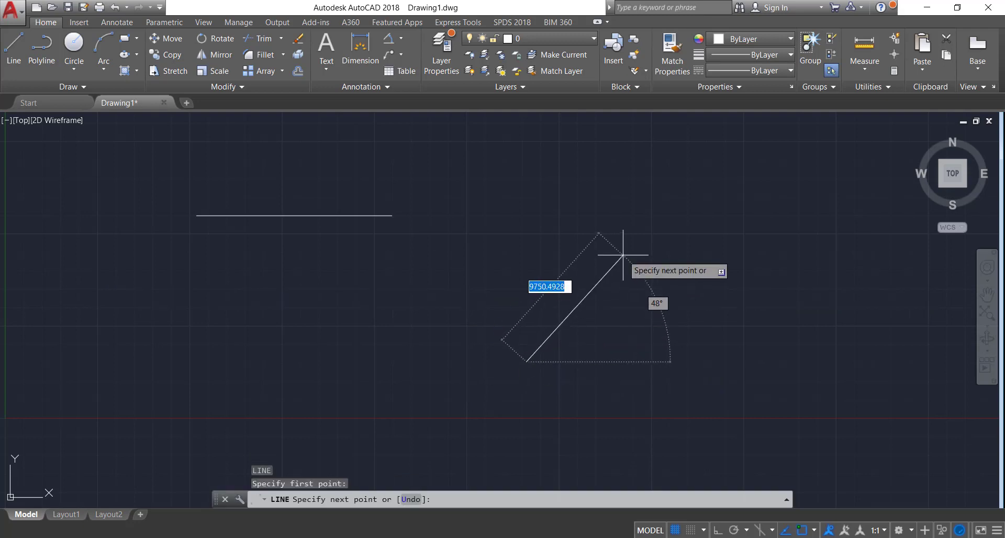
left_click(656, 228)
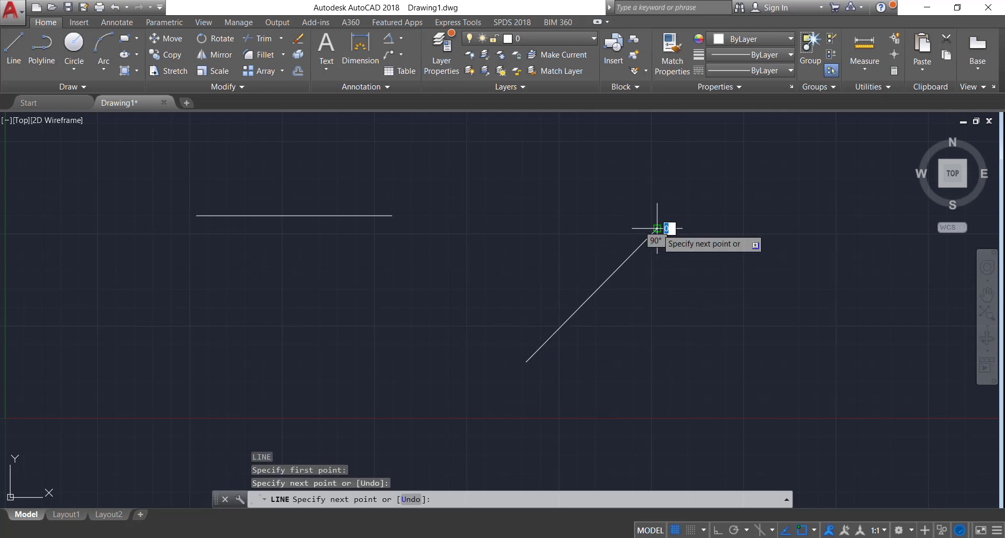
key("Escape")
- Rotate the horizontal line about its left endpoint by Reference, using its own endpoints and matching the diagonal line's angle with Points
type("ro")
key("Return")
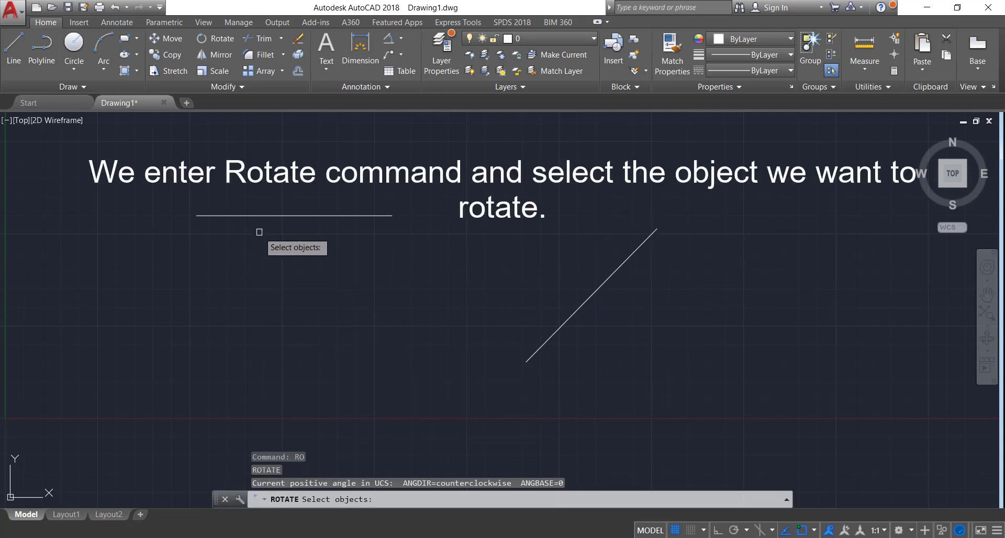
left_click(254, 215)
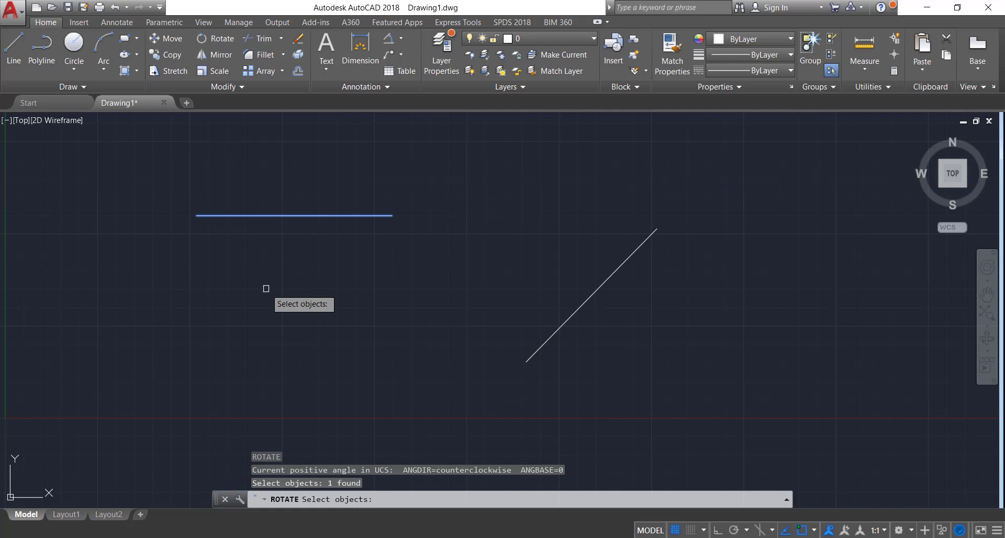
key("Return")
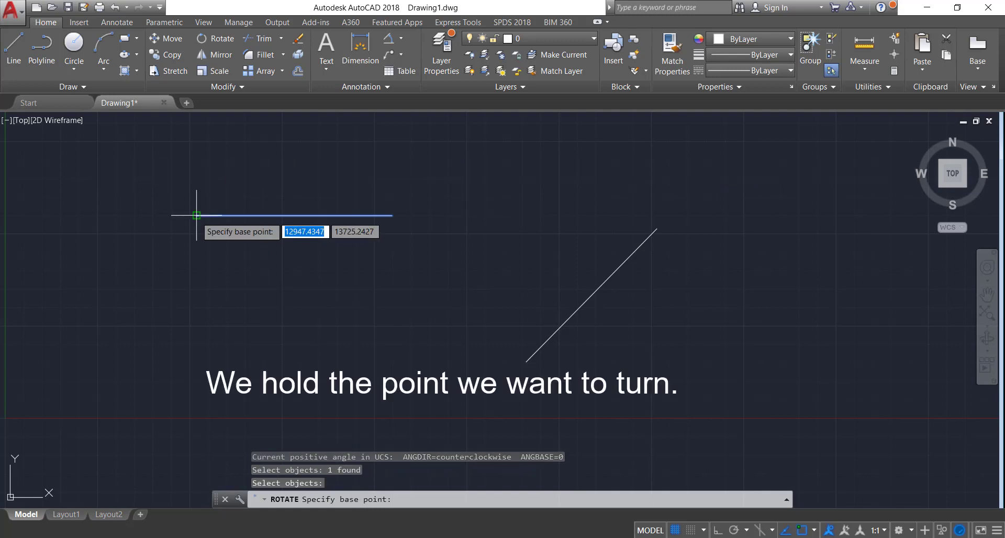
left_click(197, 215)
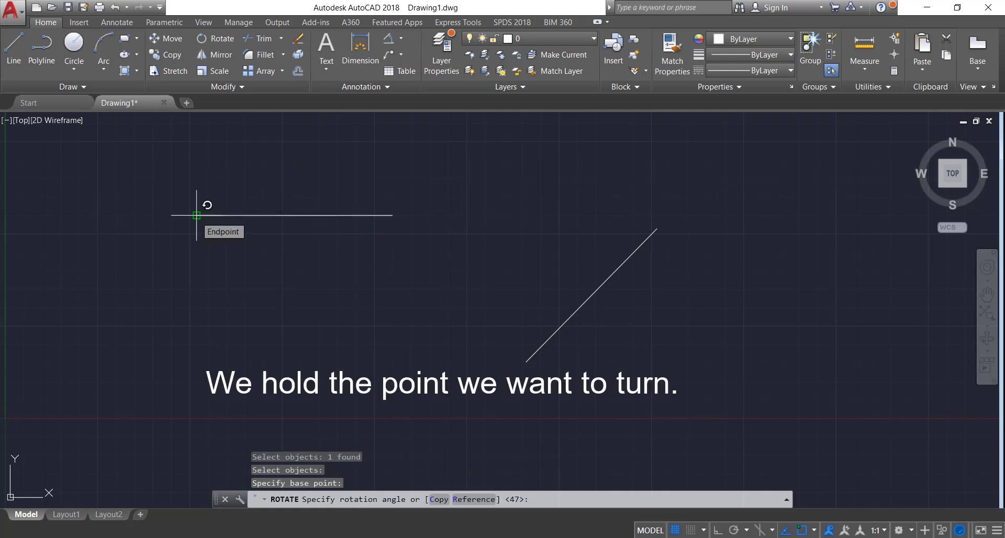
left_click(474, 499)
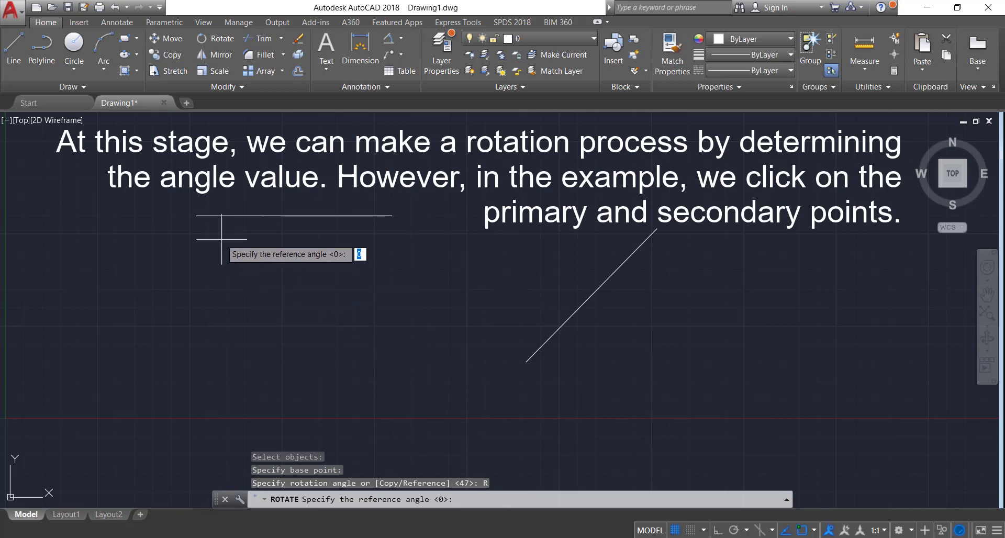
left_click(196, 215)
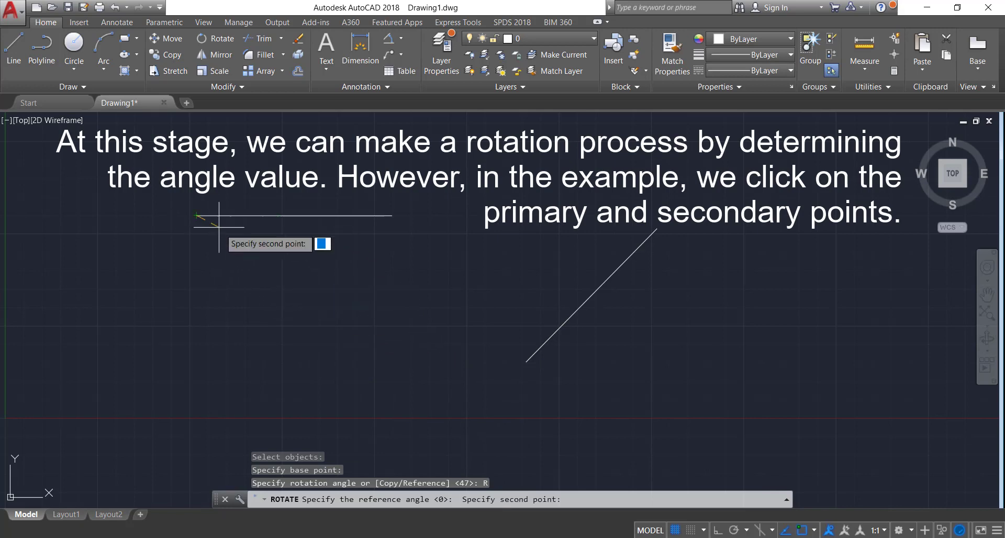
left_click(392, 215)
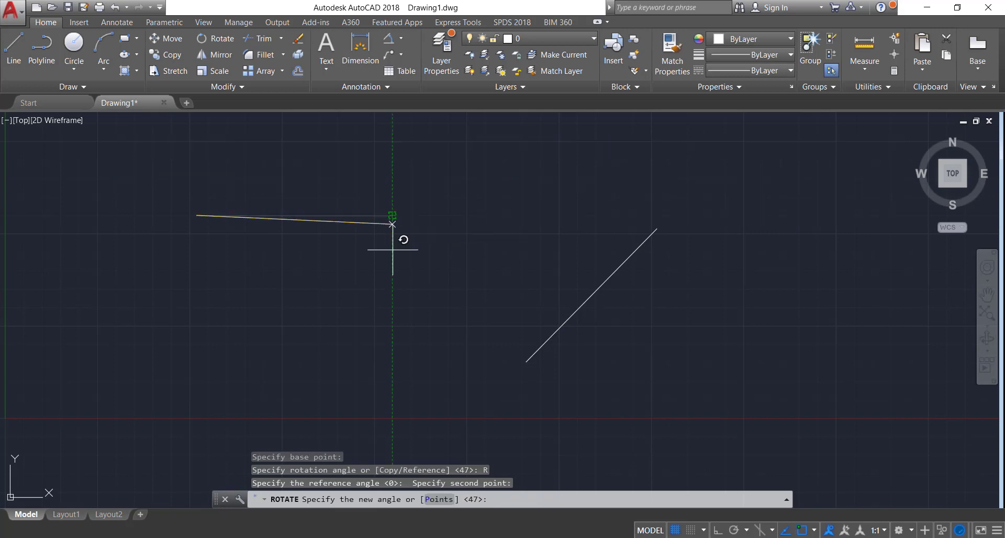
left_click(446, 499)
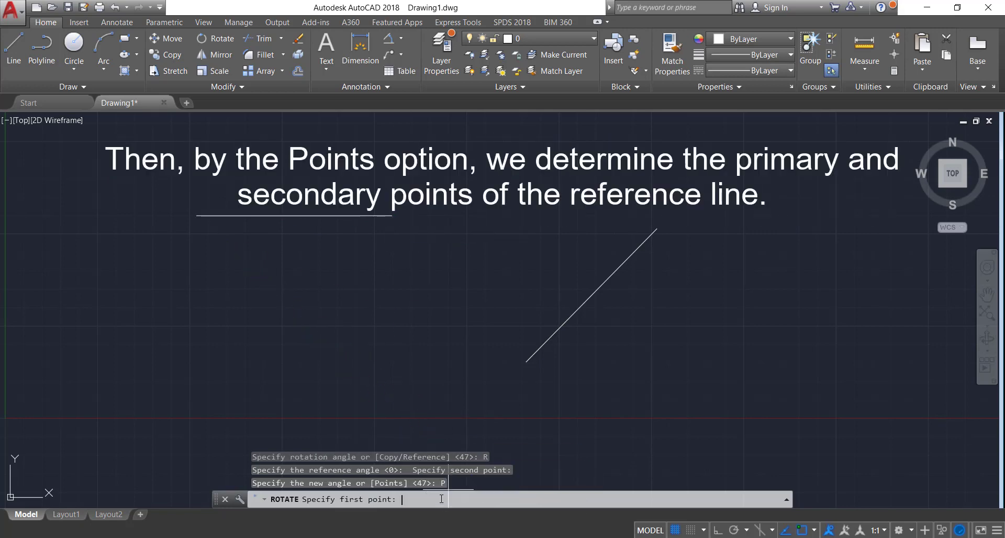
left_click(526, 361)
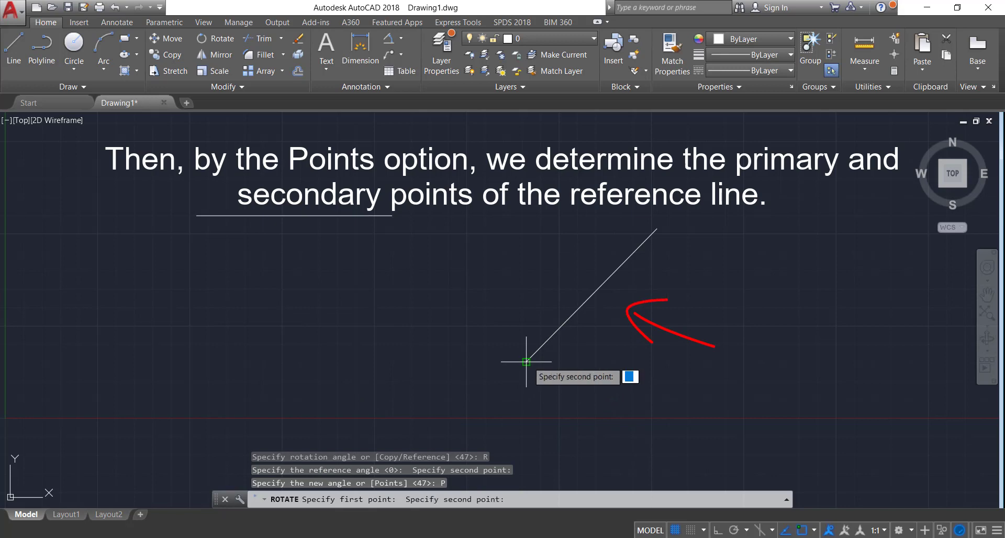
left_click(657, 229)
scroll(415, 291, "down", 2)
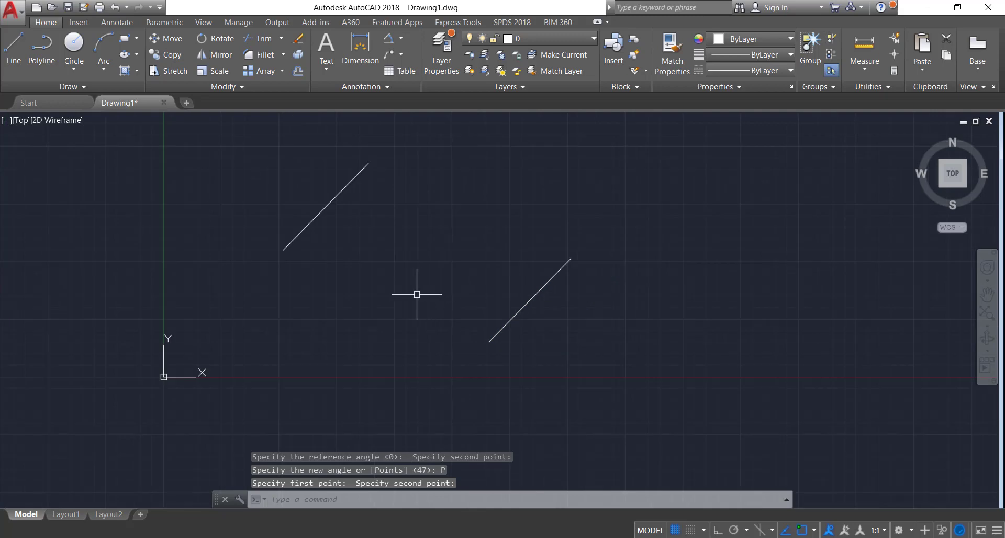
middle_click_drag(415, 292, 344, 314)
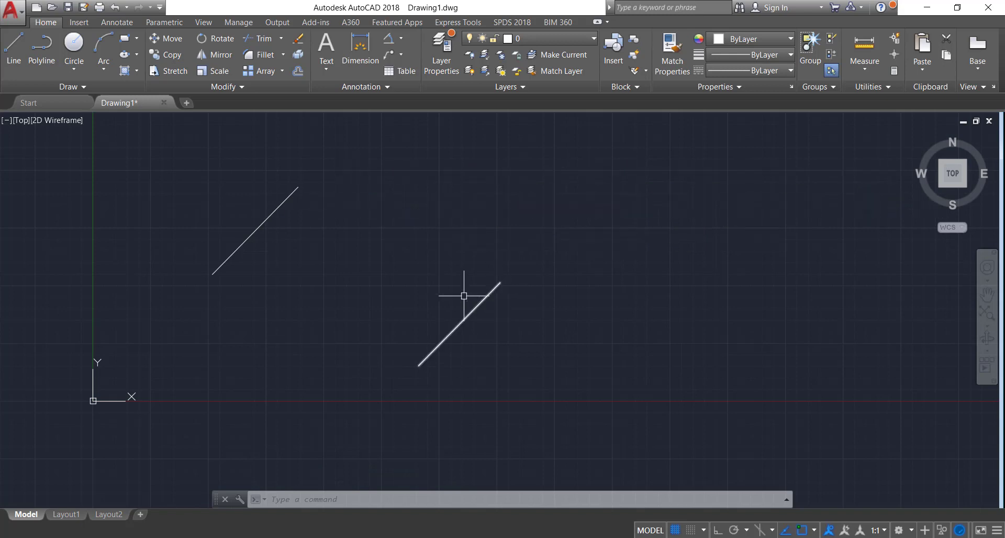
- Erase the rotated line at the upper left, keeping the diagonal reference line
middle_click_drag(263, 278, 267, 274)
type("e")
key("Return")
left_click(272, 274)
left_click(236, 225)
key("Return")
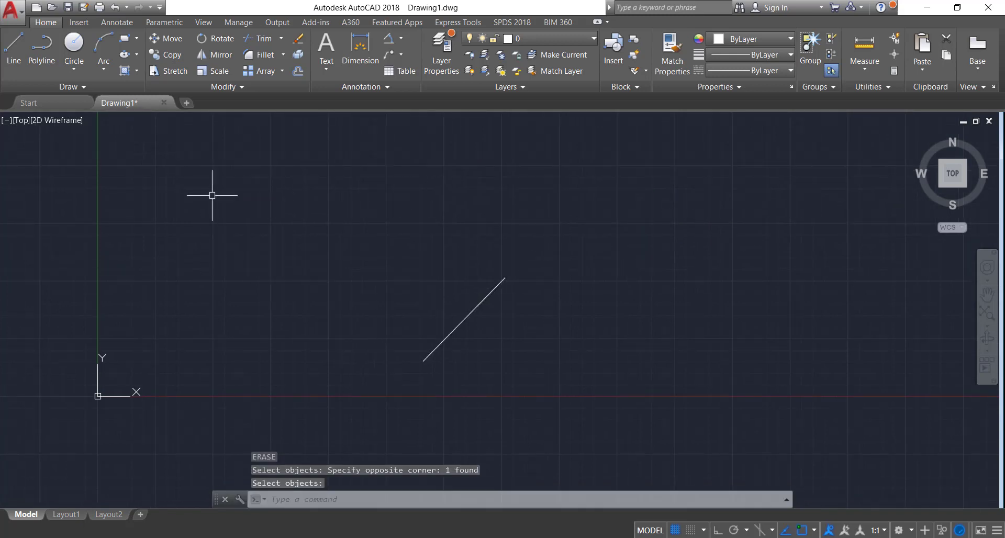
key("Escape")
- Draw a new horizontal line to the left of the diagonal reference line with Ortho on
mouse_move(254, 321)
middle_mouse_down()
mouse_move(297, 314)
mouse_move(230, 308)
middle_mouse_up()
type("l")
key("Return")
left_click(194, 253)
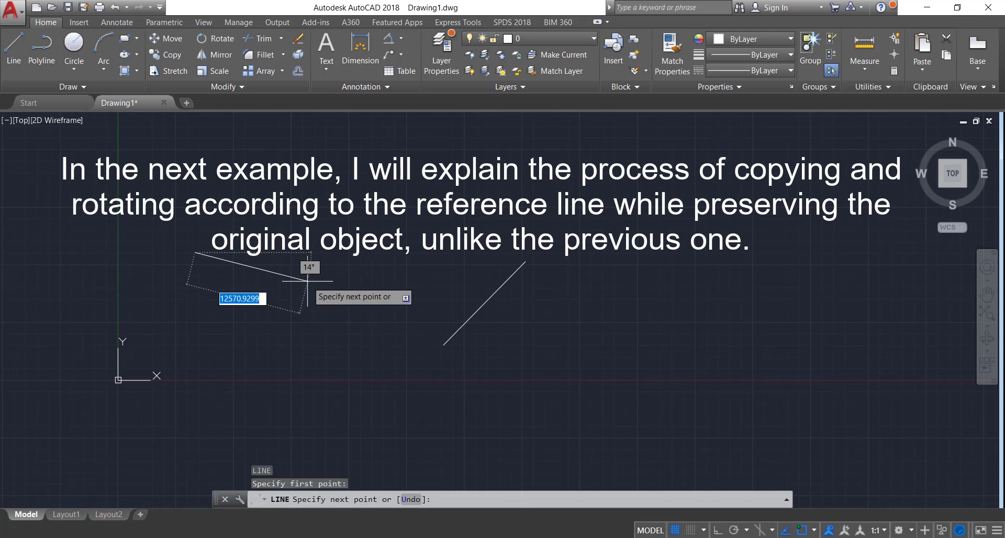
key("F8")
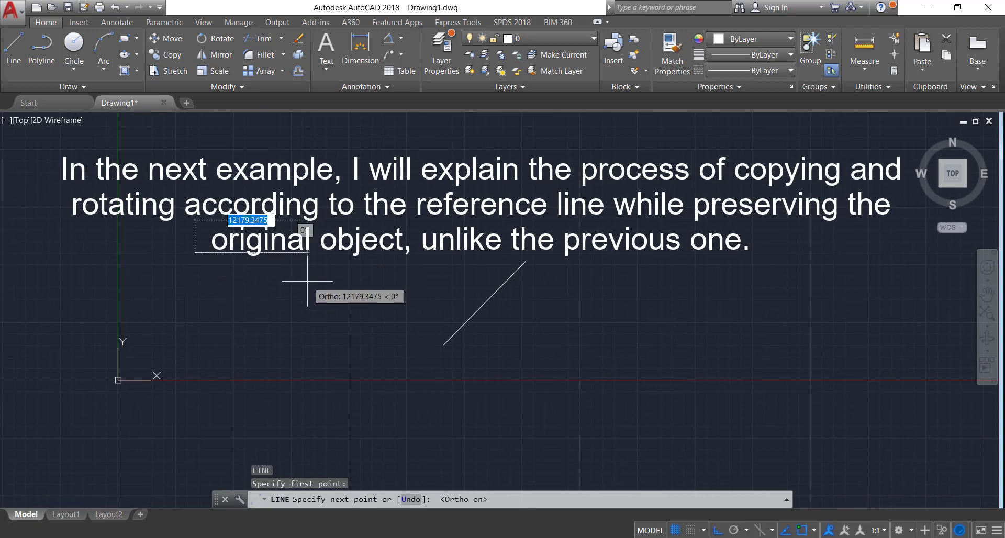
left_click(334, 252)
key("Escape")
- Rotate a copy of the horizontal line about its left endpoint, using Copy, Reference and Points to match the diagonal line's angle
middle_click_drag(337, 289, 330, 292)
type("RO")
key("Return")
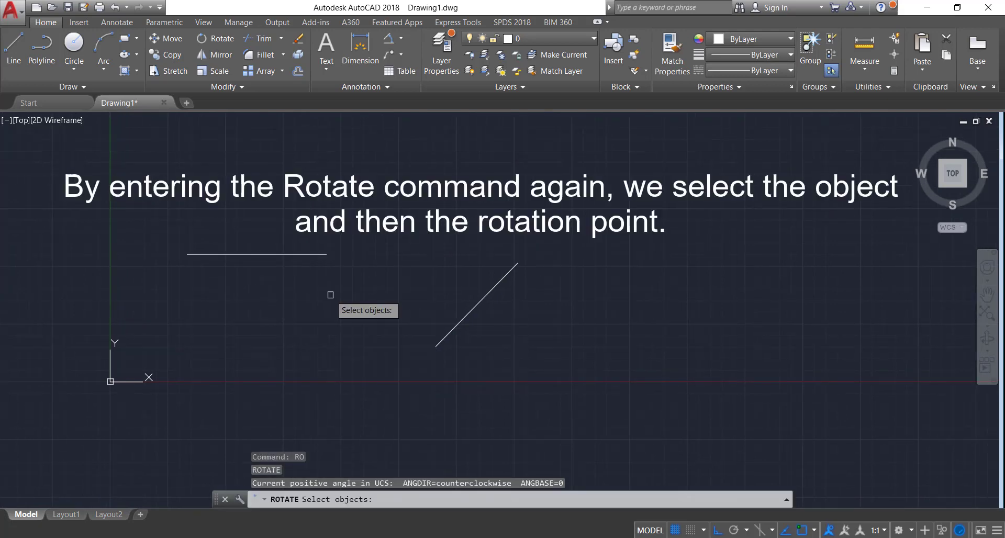
left_click(326, 292)
left_click(186, 194)
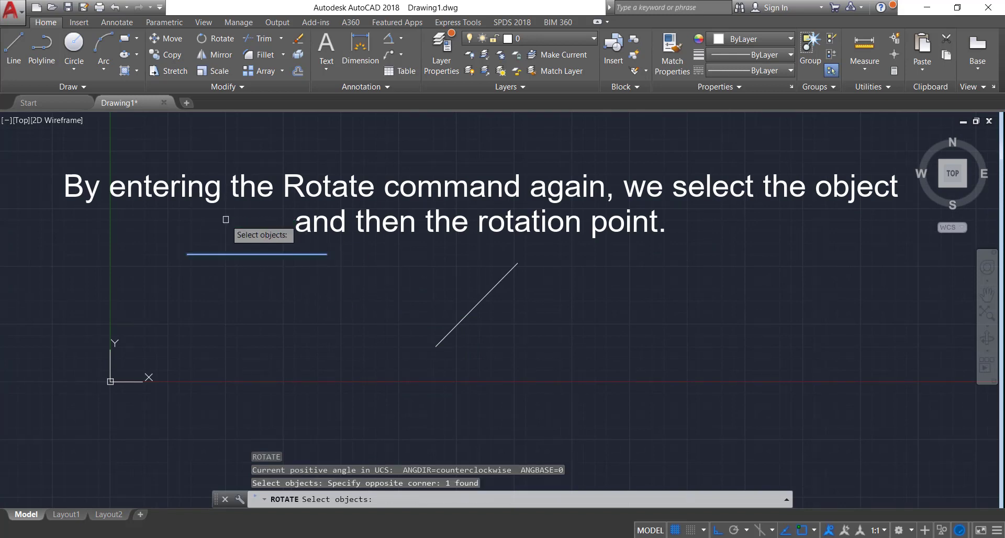
key("Return")
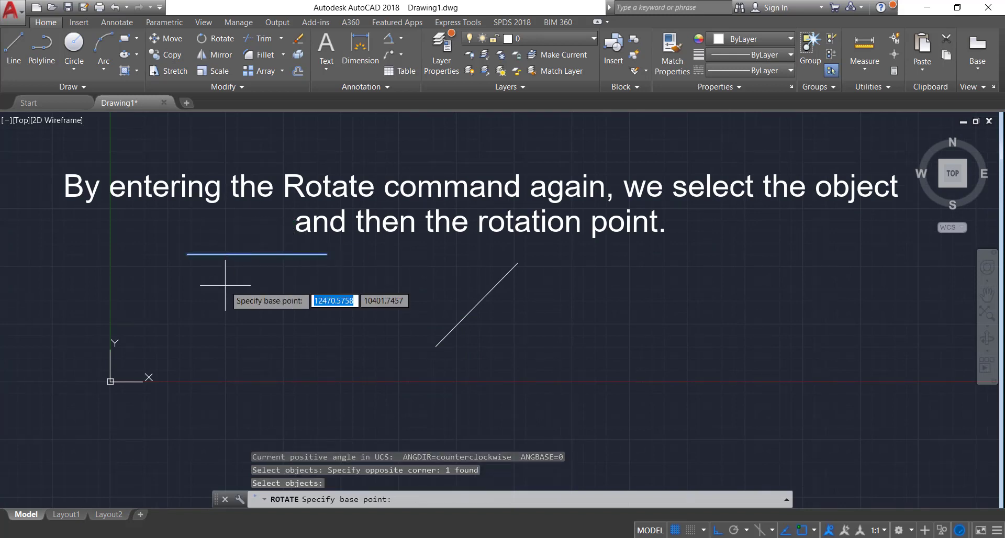
left_click(188, 254)
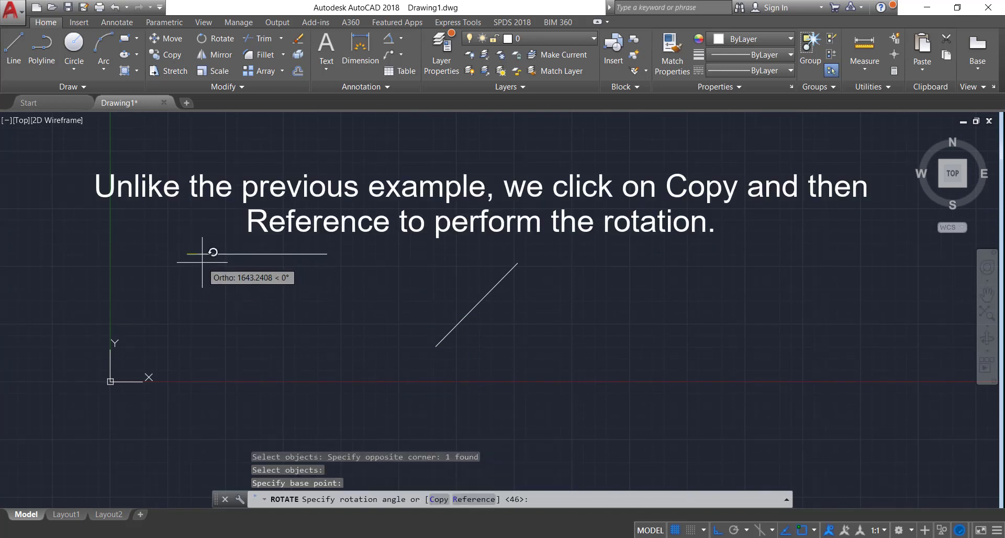
left_click(437, 500)
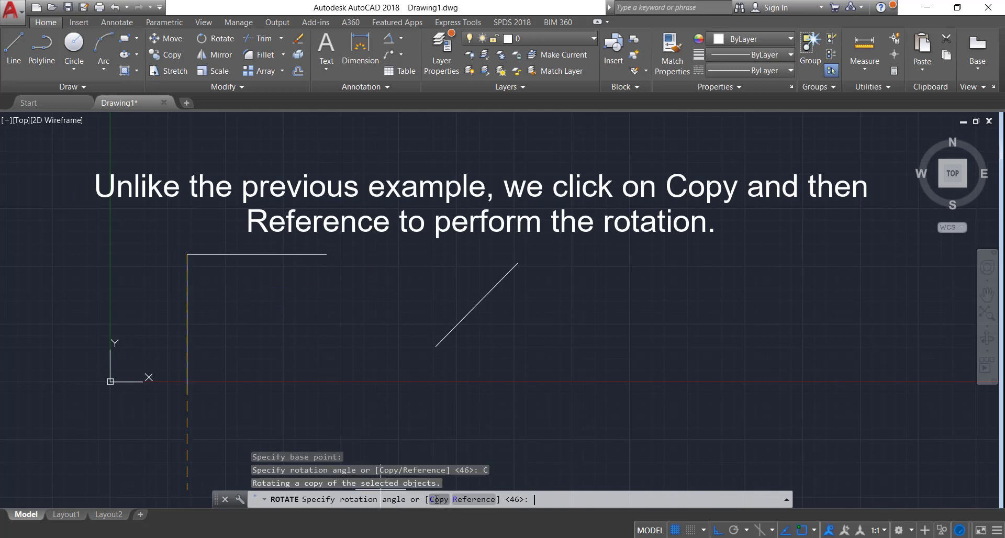
left_click(469, 501)
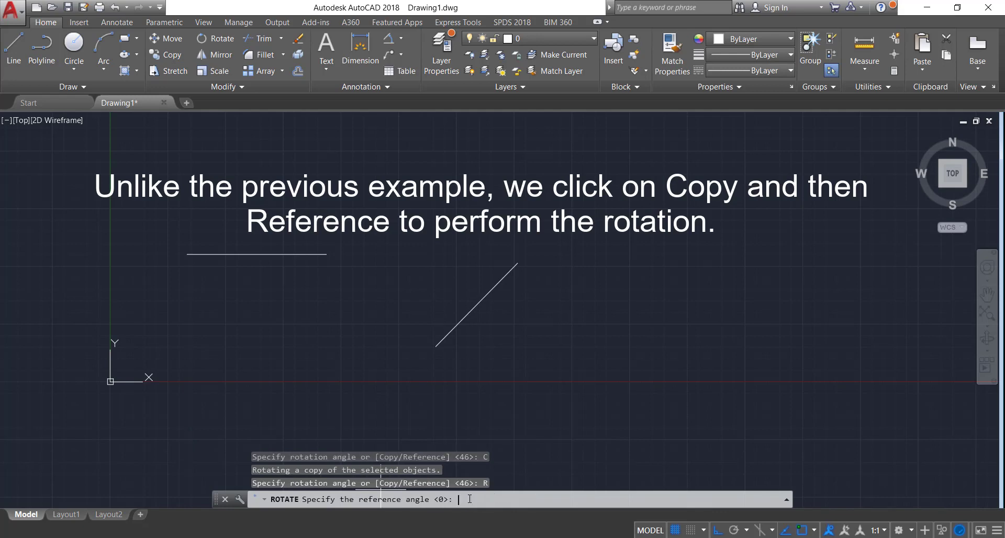
left_click(186, 254)
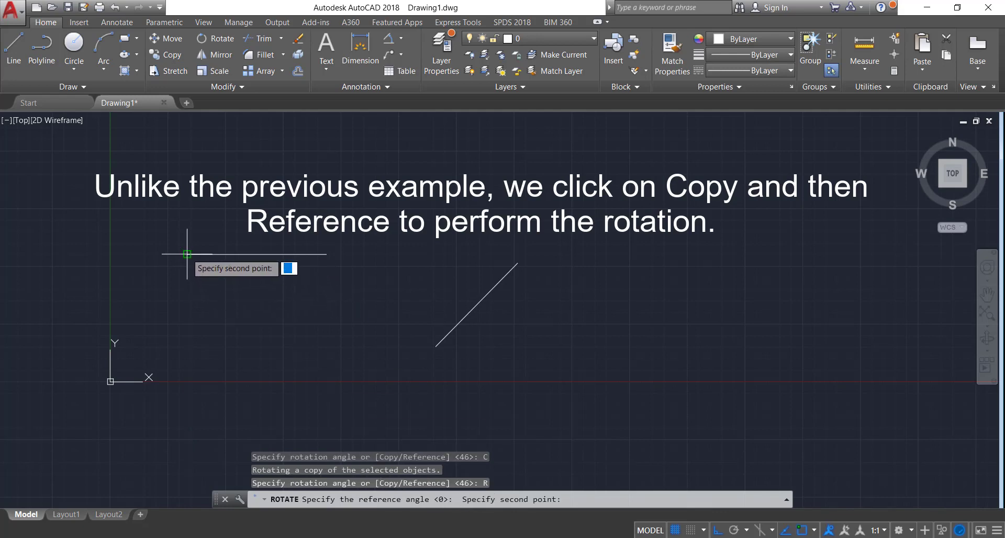
left_click(327, 254)
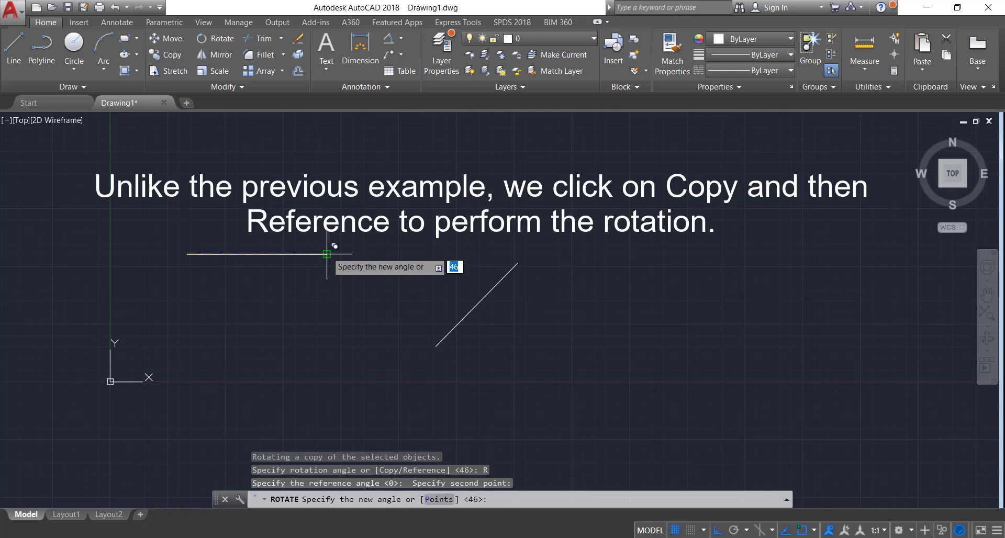
left_click(440, 499)
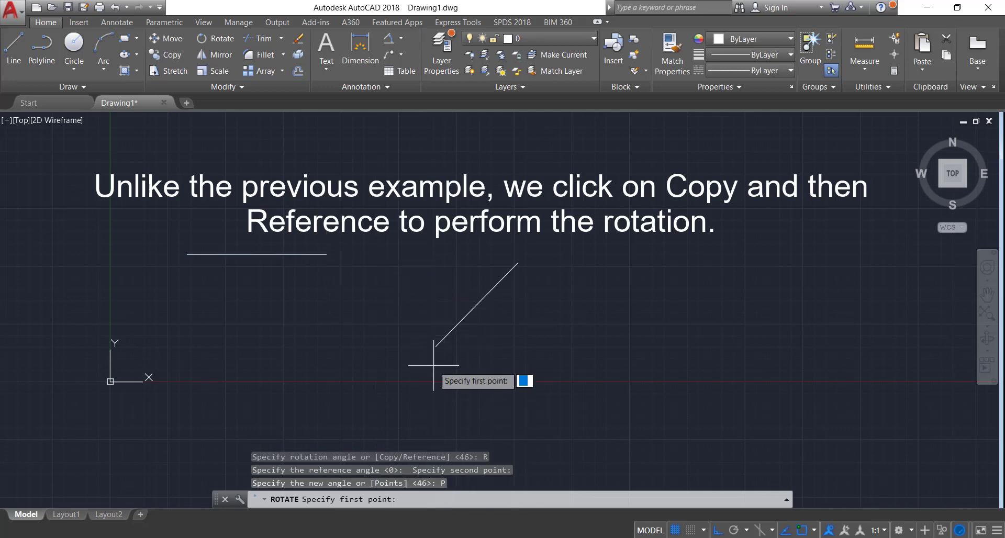
left_click(435, 346)
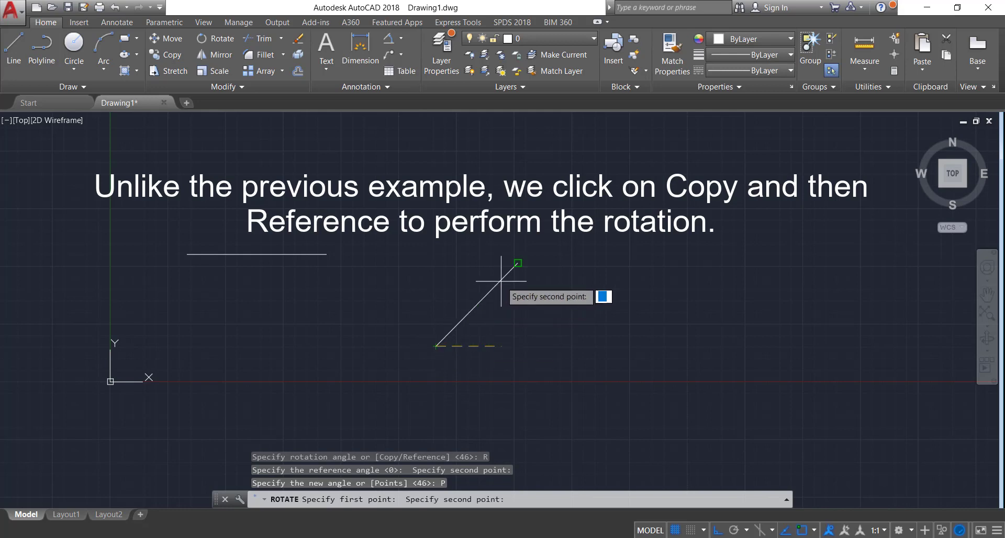
left_click(518, 263)
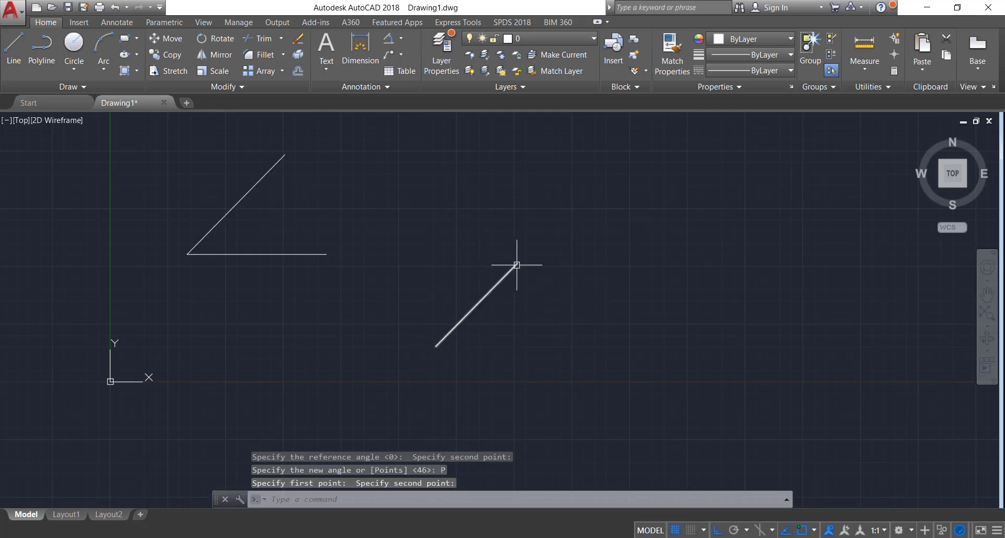
key("Escape")
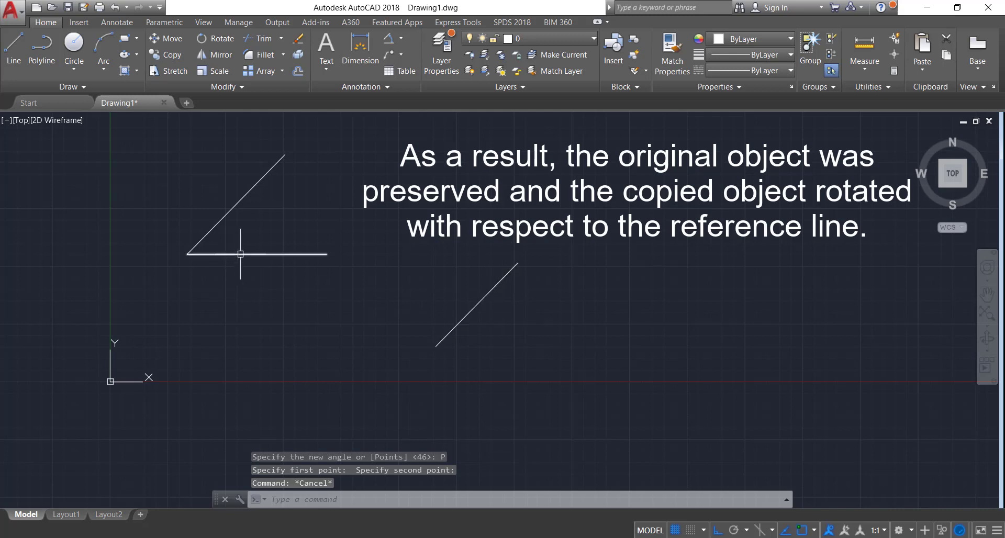
- Select the original horizontal line and its rotated copy to inspect both, and clear the selection
left_click(240, 254)
left_click(217, 225)
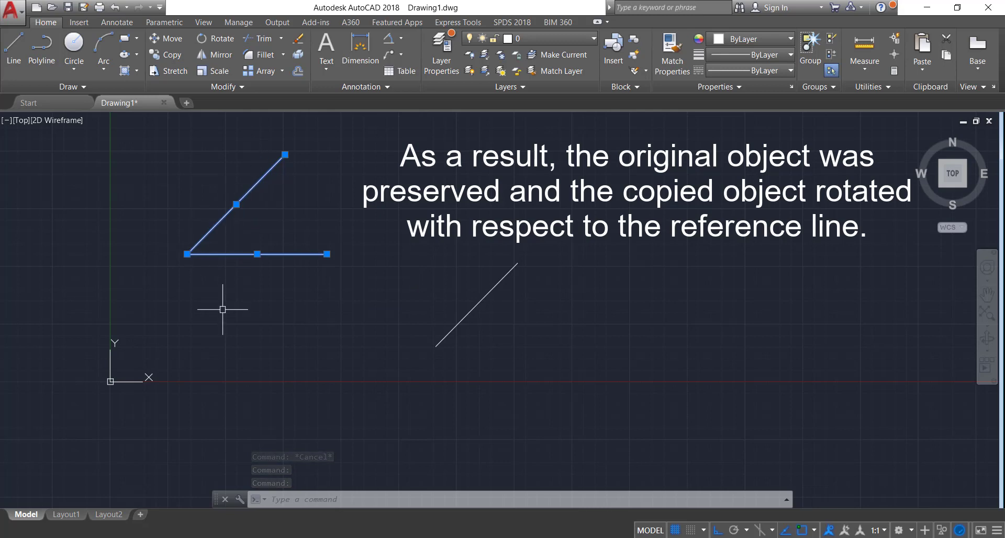
key("Escape")
- Erase the rotated copy and the diagonal reference line, leaving only the horizontal line
type("e")
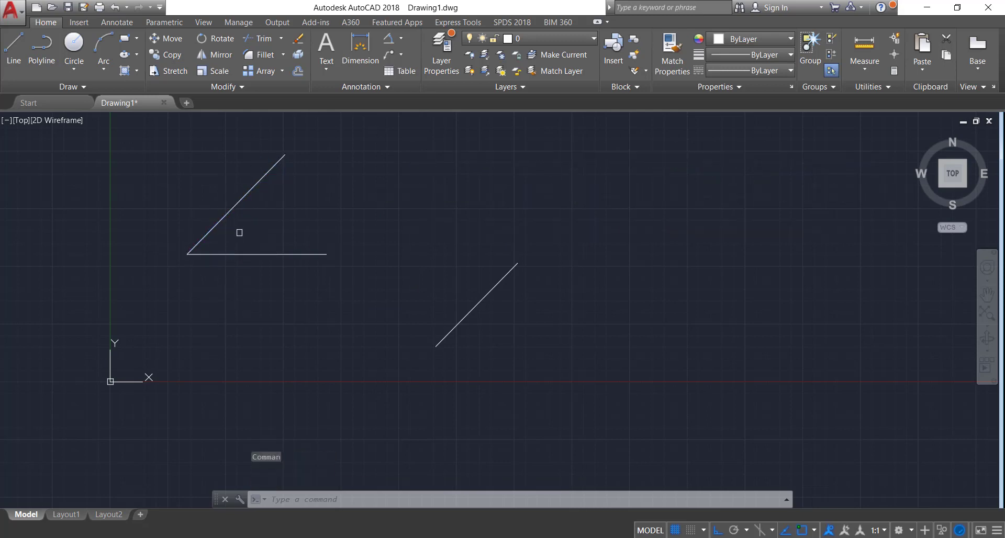
key("Return")
left_click(242, 232)
left_click(208, 198)
key("Return")
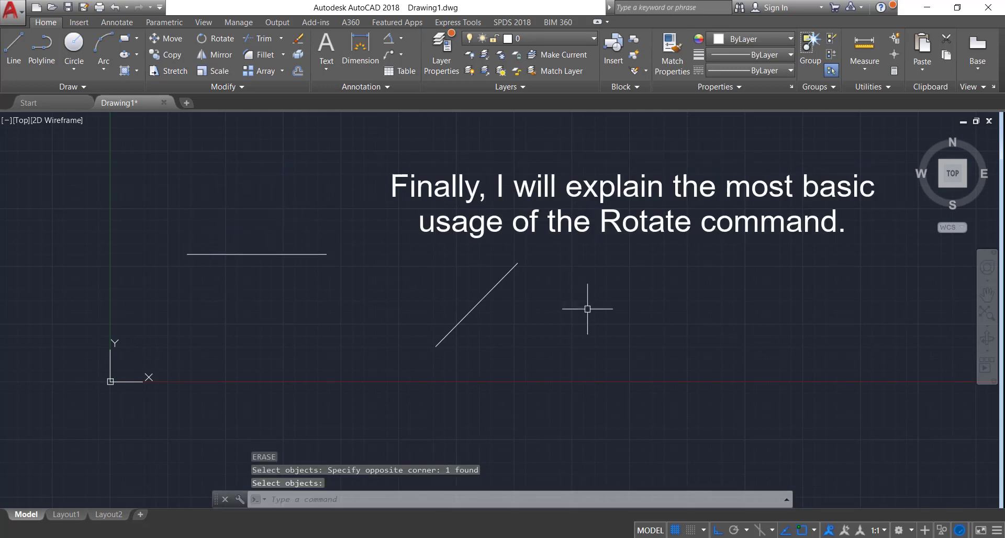
left_click(489, 263)
left_click(466, 313)
key("Return")
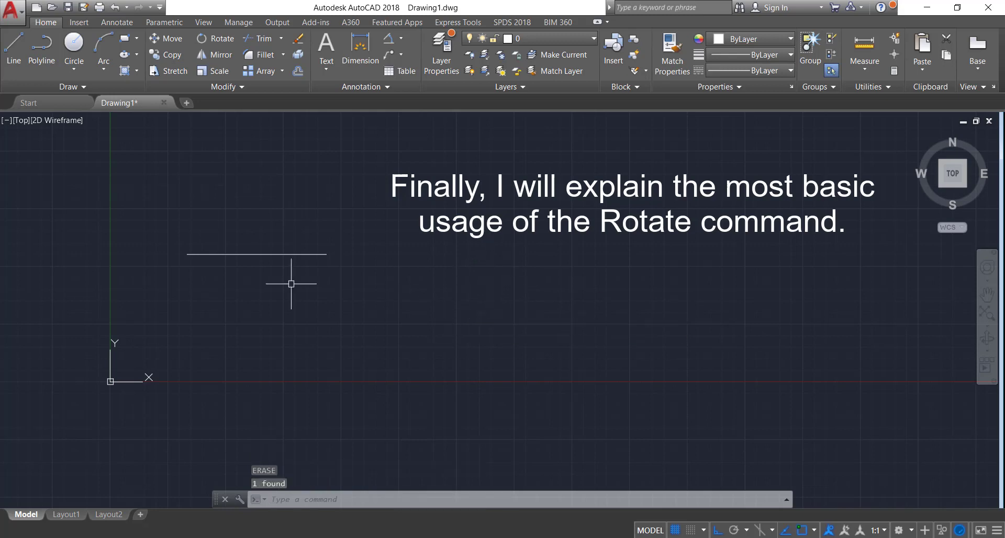
- Rotate the horizontal line freehand about its left endpoint with Ortho off, so that it slopes toward the upper left
middle_click_drag(247, 291, 300, 292)
scroll(252, 252, "up", 2)
type("r")
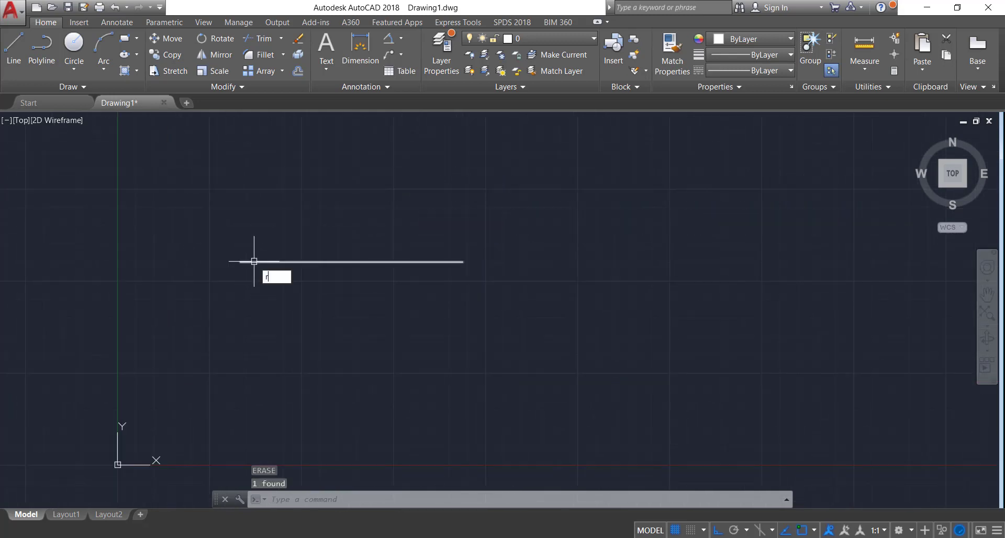
type("o")
key("Return")
left_click(316, 290)
left_click(283, 240)
key("Return")
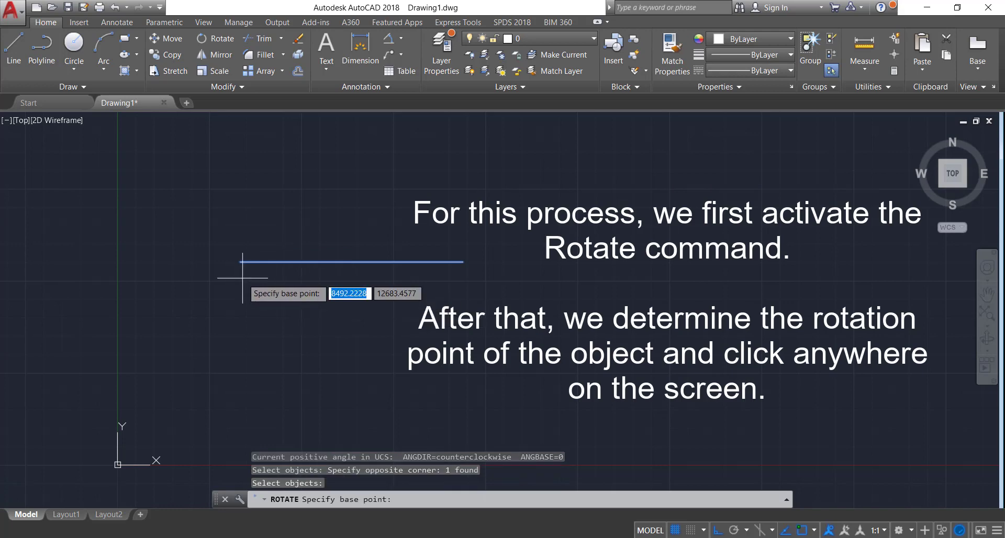
left_click(240, 262)
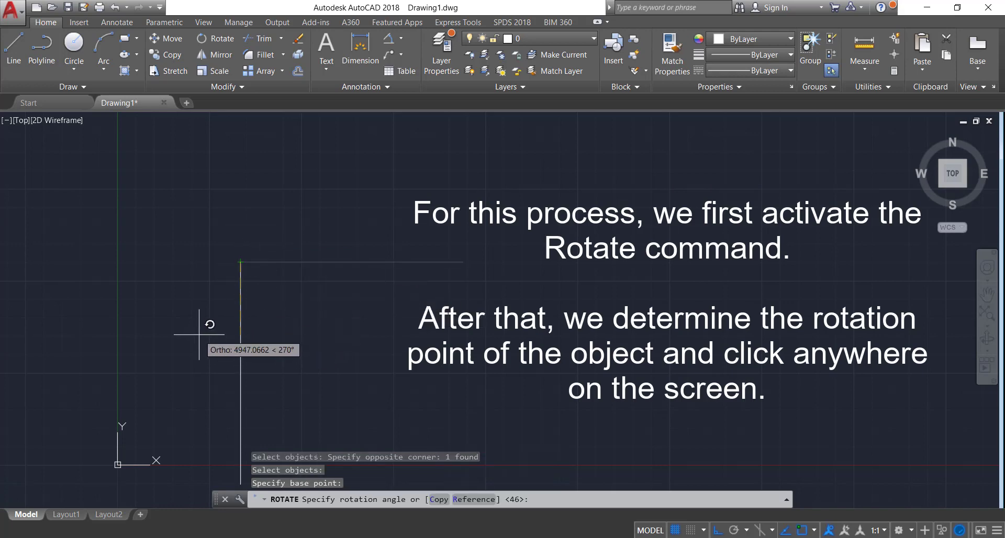
key("F8")
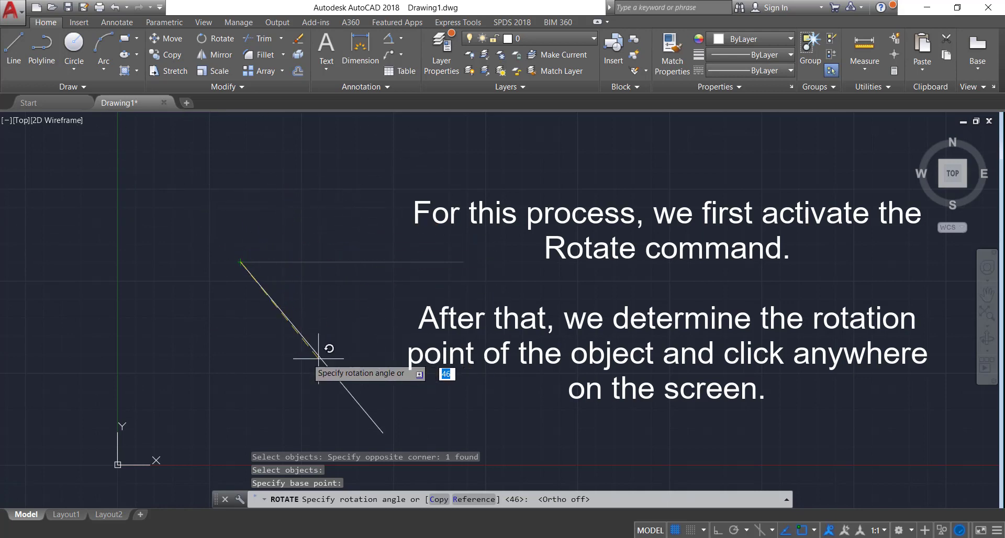
key("Escape")
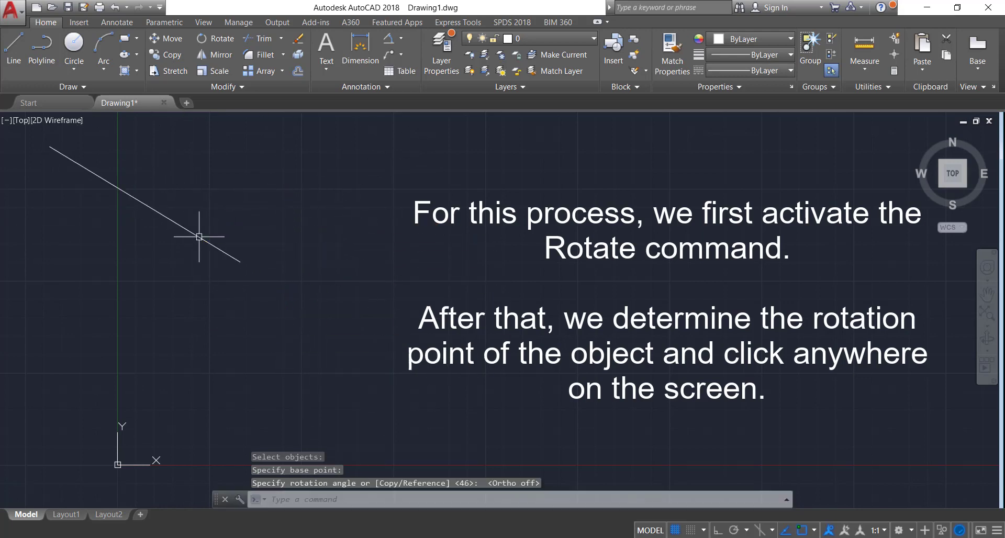
middle_click_drag(308, 343, 352, 362)
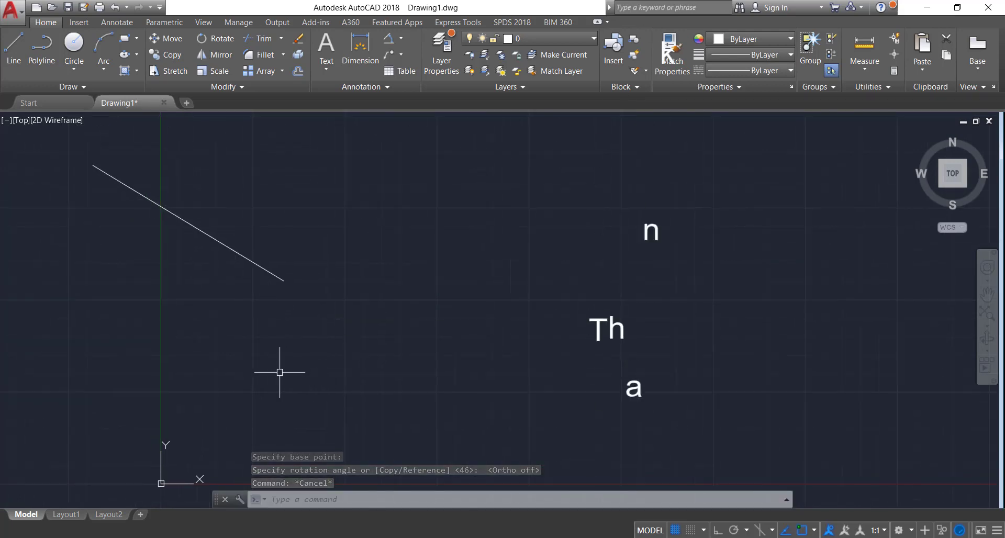
middle_click_drag(278, 377, 226, 374)
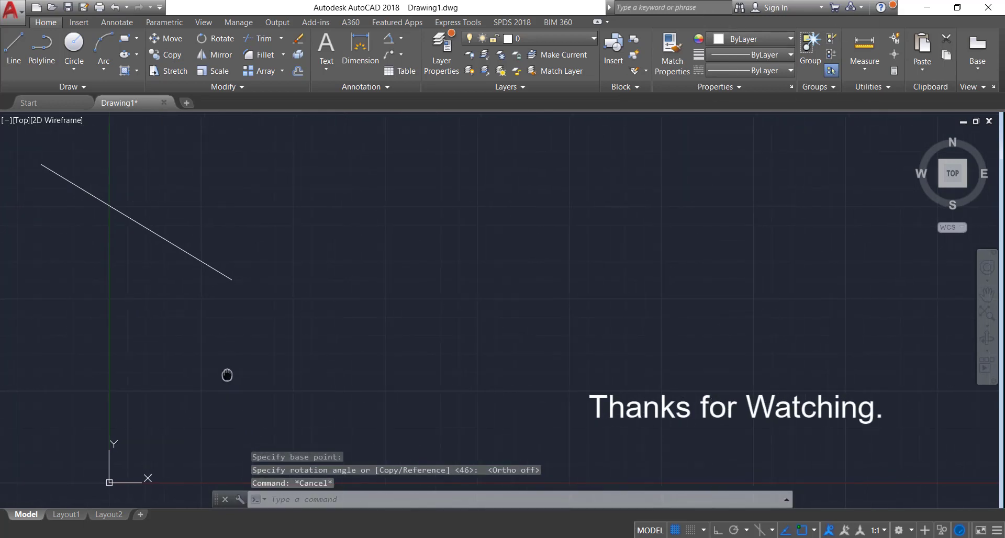